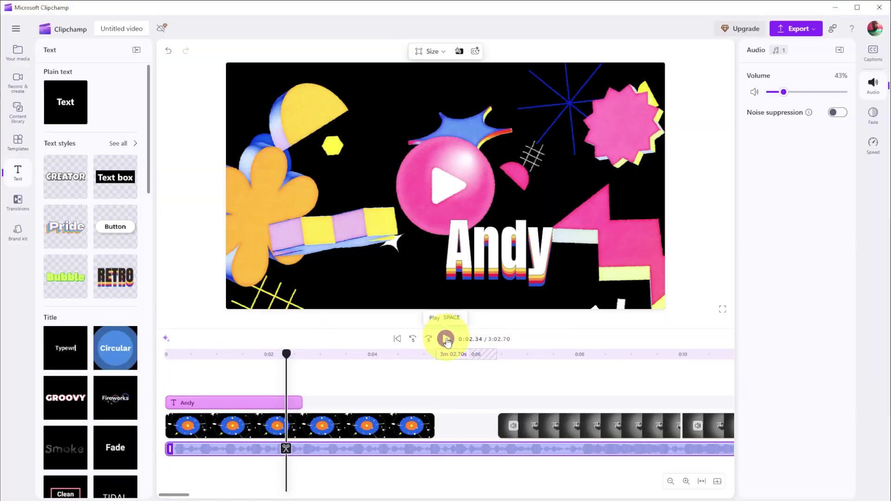
Step: Play the finished example video showing its retro Andy title
left_click(446, 339)
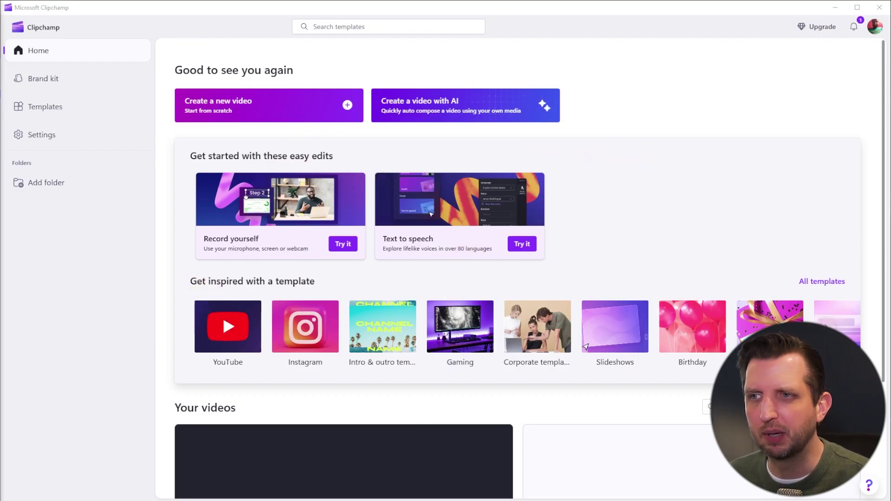
Step: Start a blank video project with 'Create a new video' on the home page
scroll(569, 410, "down", 3)
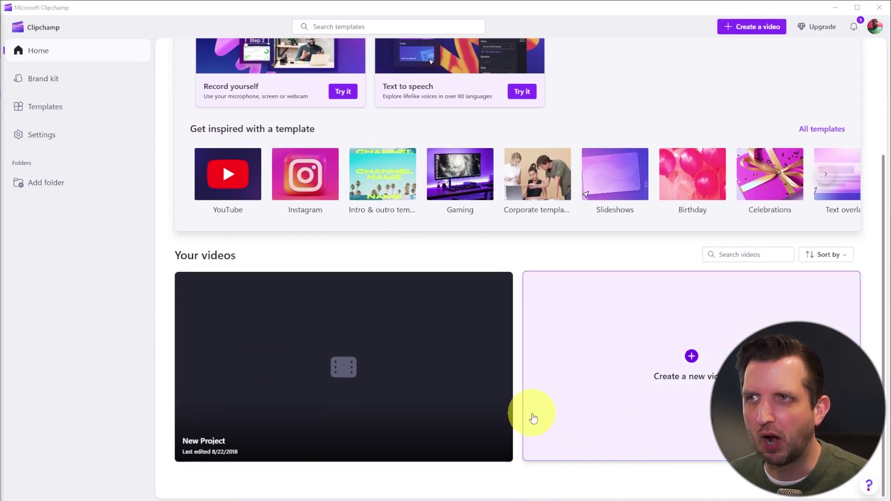
scroll(533, 417, "up", 3)
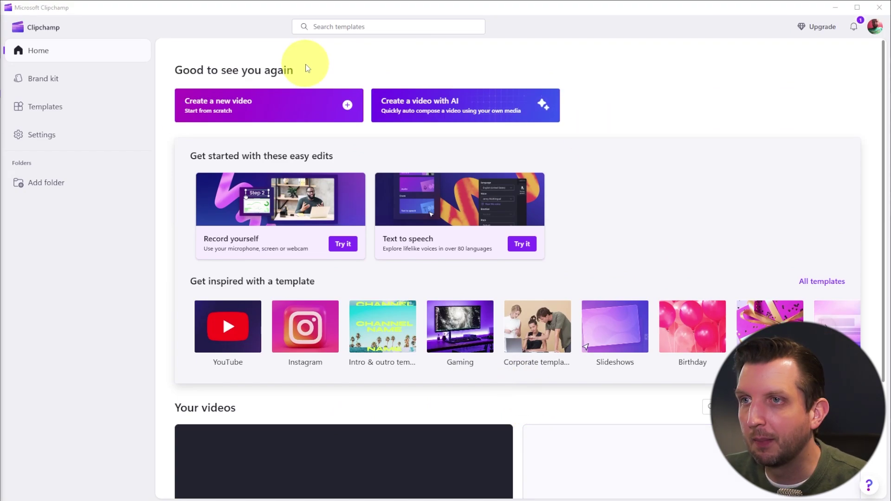
left_click(262, 114)
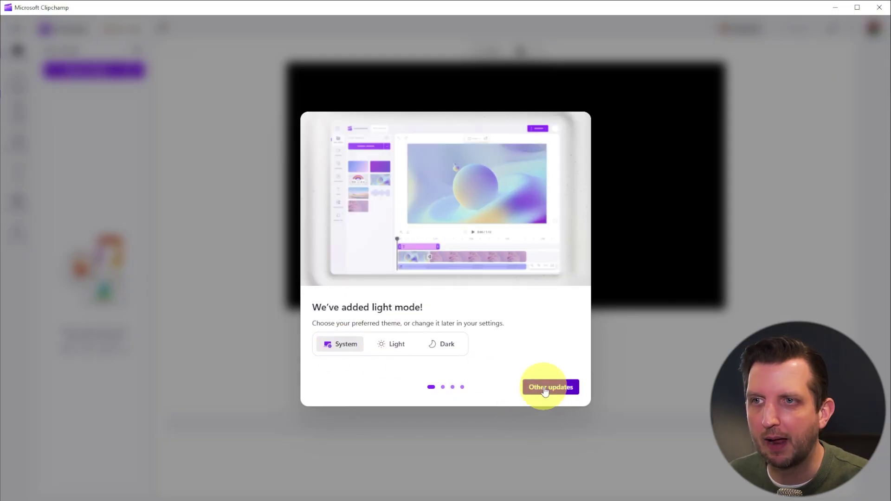
Step: Dismiss the light-mode announcement, try 9:16, 1:1 and 21:9, then set the canvas to Wide 16:9
left_click(545, 391)
left_click(550, 388)
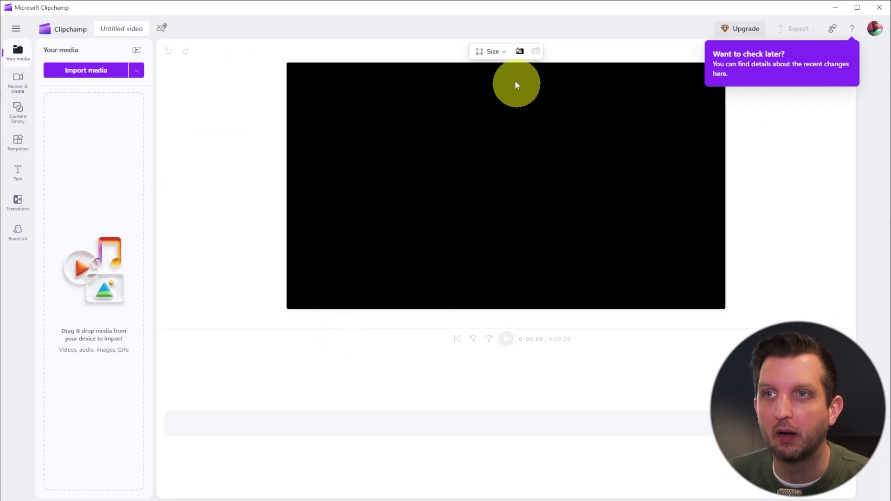
left_click(491, 51)
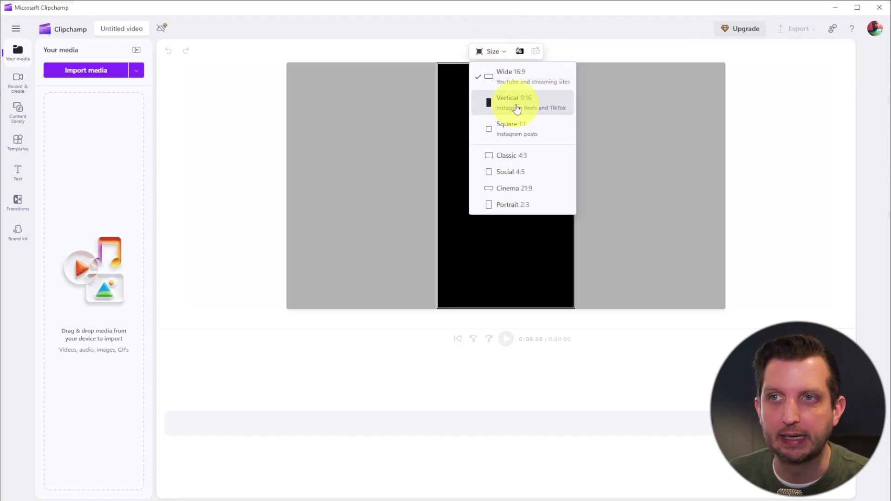
left_click(517, 108)
left_click(491, 51)
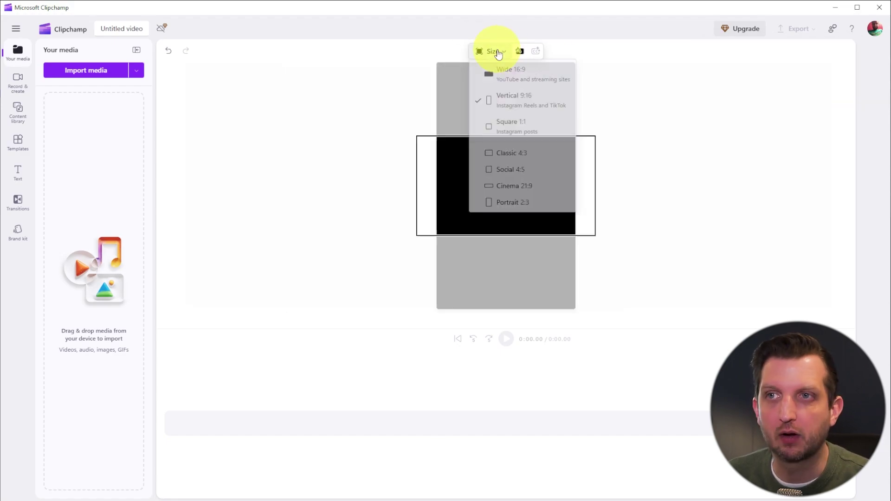
left_click(511, 134)
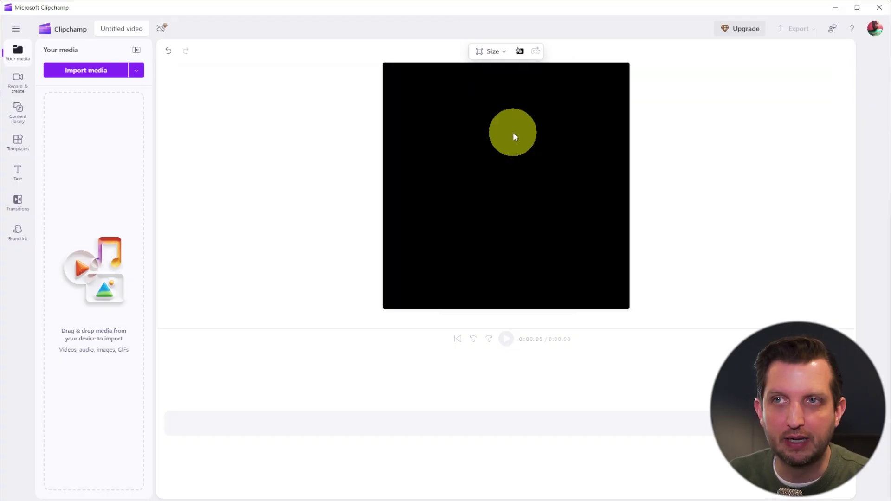
left_click(495, 52)
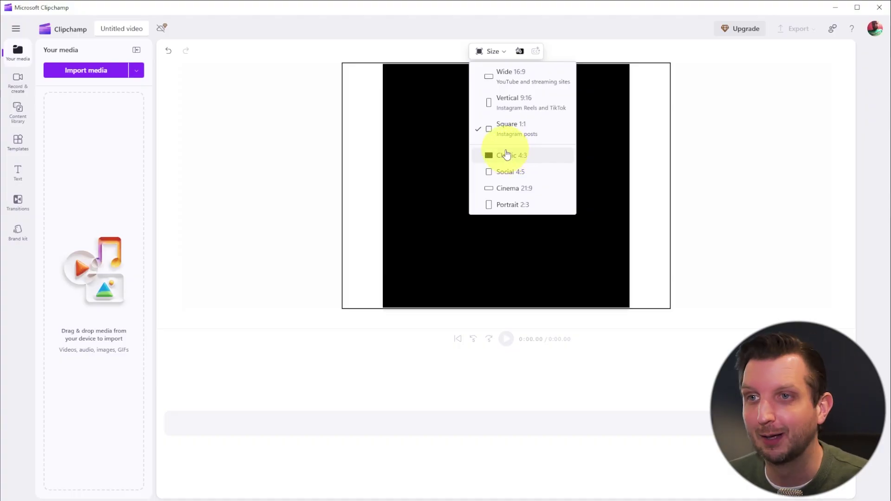
left_click(506, 188)
left_click(491, 51)
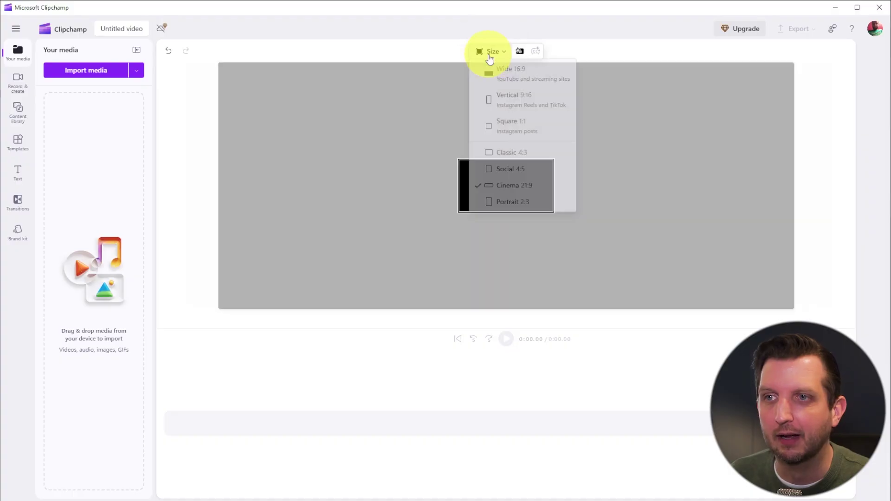
left_click(503, 81)
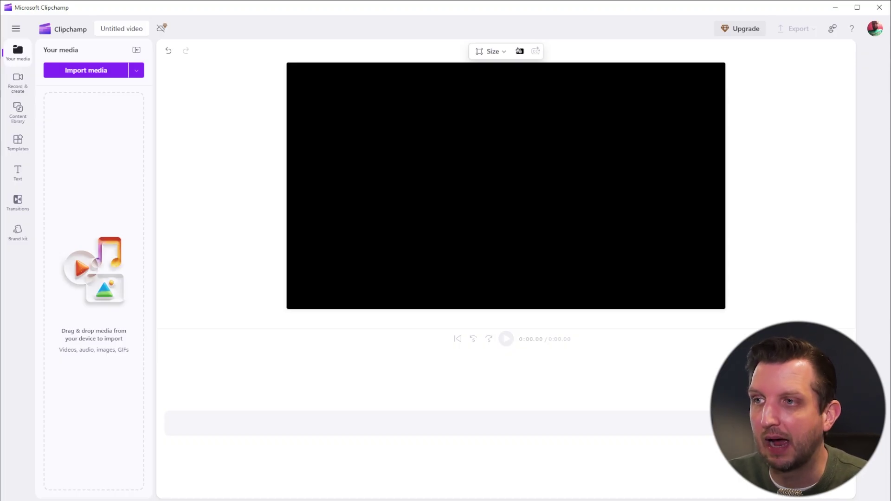
Step: Browse the import file picker to the 01_HF_Footage folder on Howfinity (W:)
left_click(84, 73)
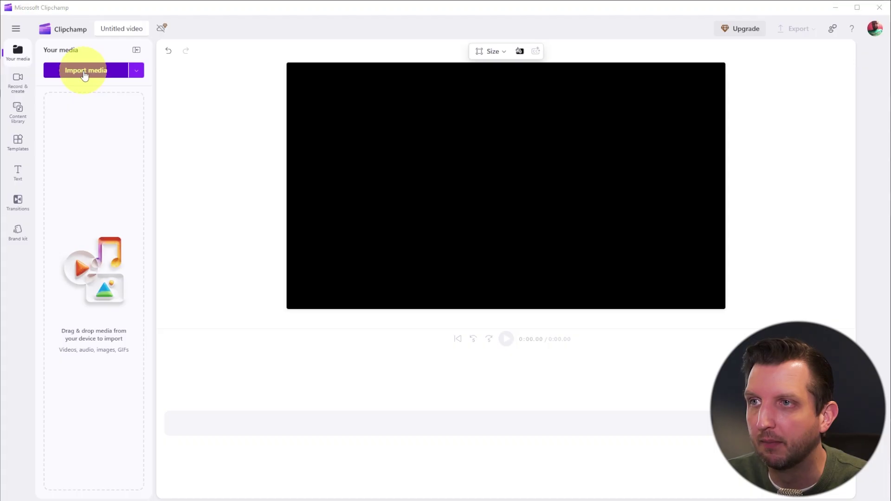
scroll(79, 202, "up", 3)
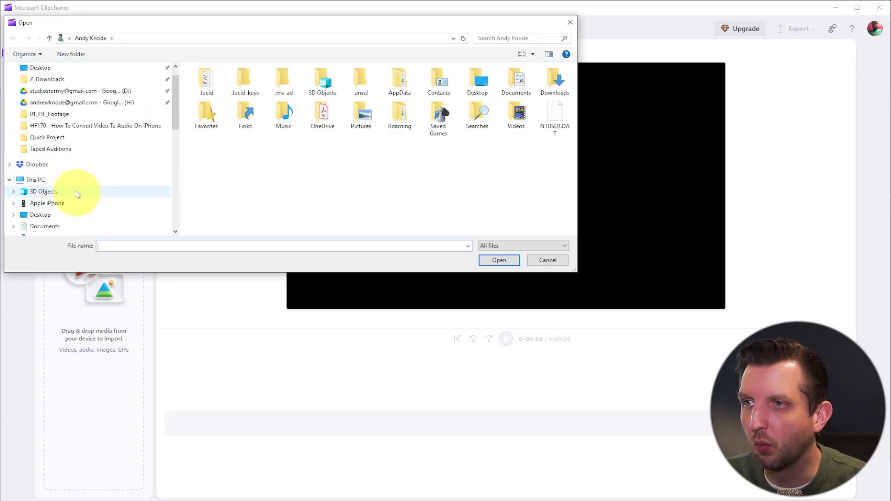
scroll(69, 195, "down", 1)
scroll(64, 200, "down", 4)
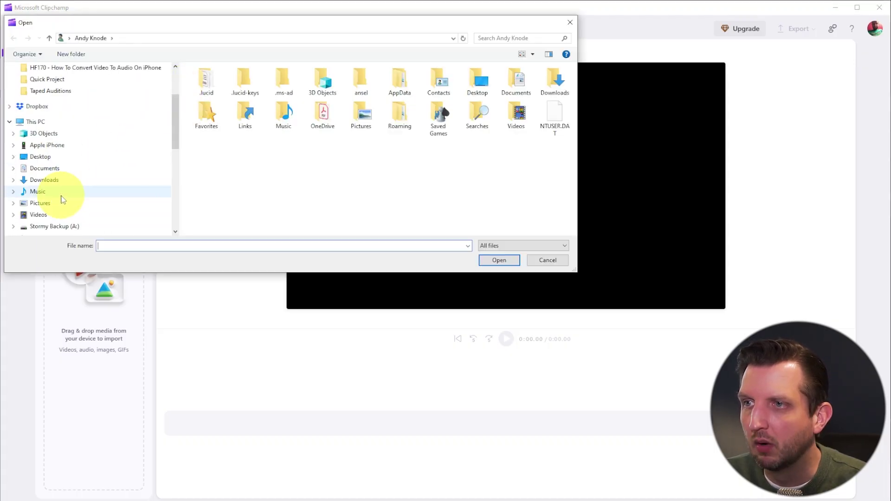
scroll(65, 207, "down", 1)
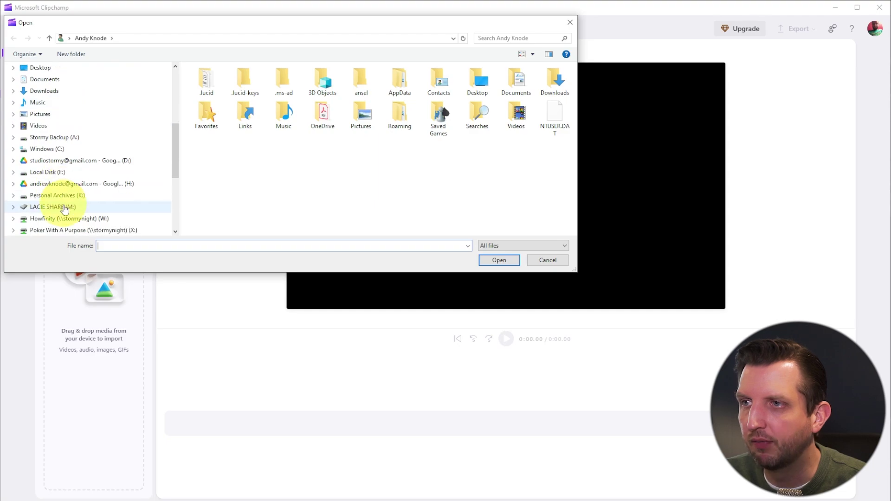
left_click(70, 218)
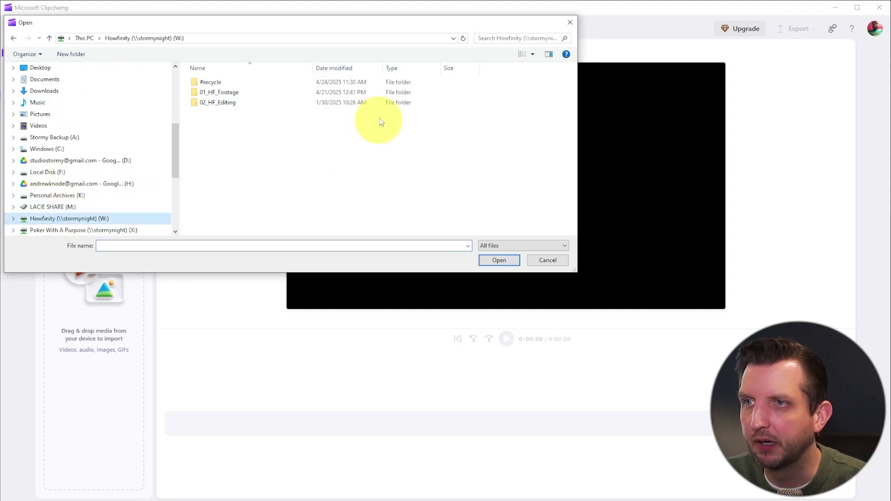
double_click(244, 94)
scroll(239, 194, "down", 20)
left_click(255, 149)
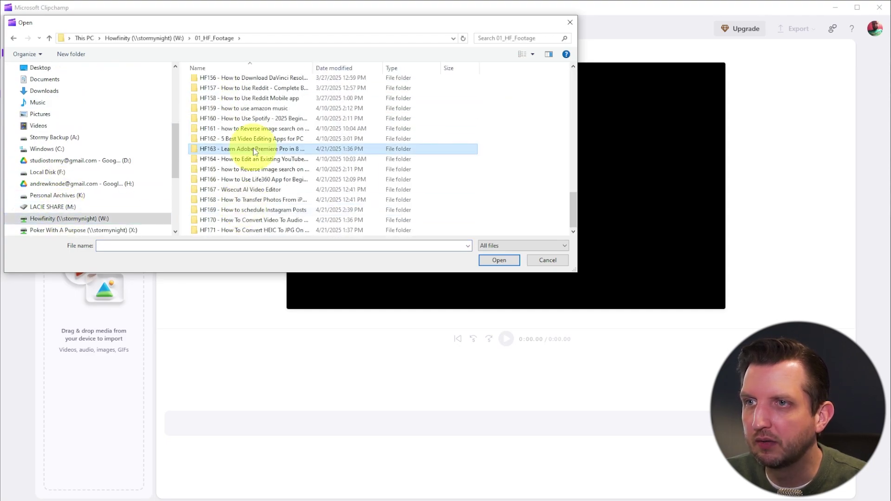
double_click(250, 138)
left_click(207, 122)
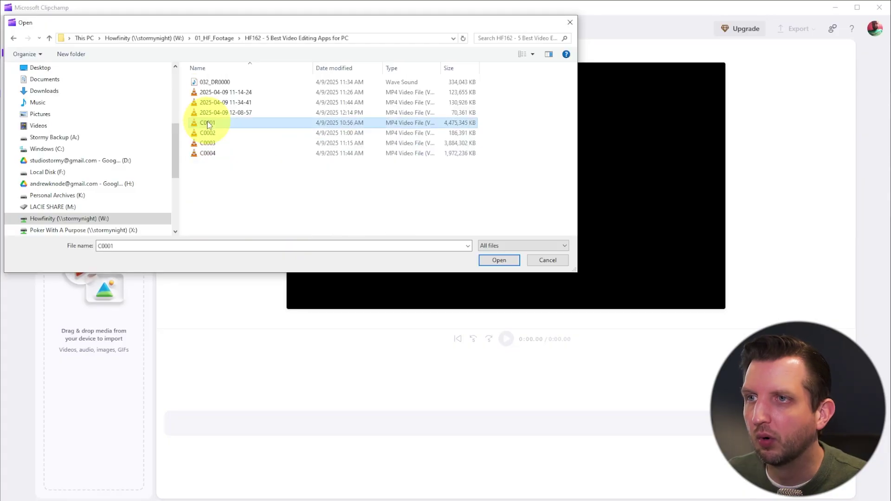
left_click(222, 92, "ctrl")
left_click(498, 260)
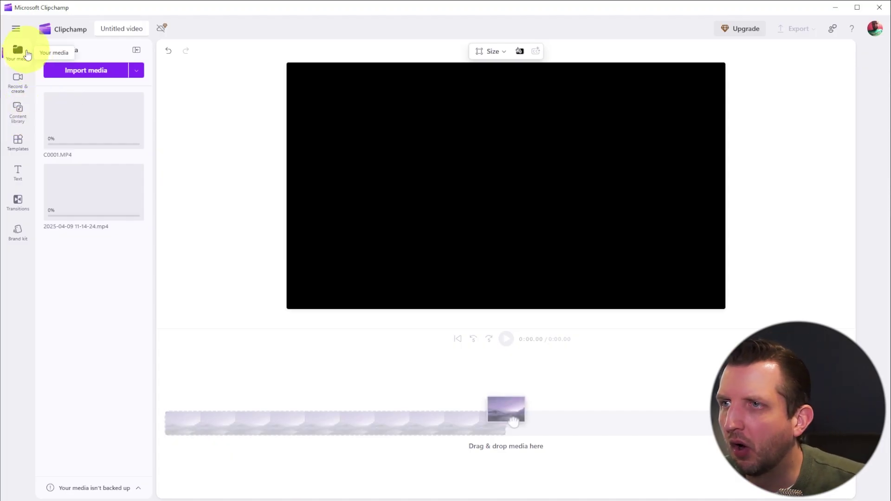
Step: Filter the Content library to its Videos category, showing collections like Intros & outros
left_click(18, 82)
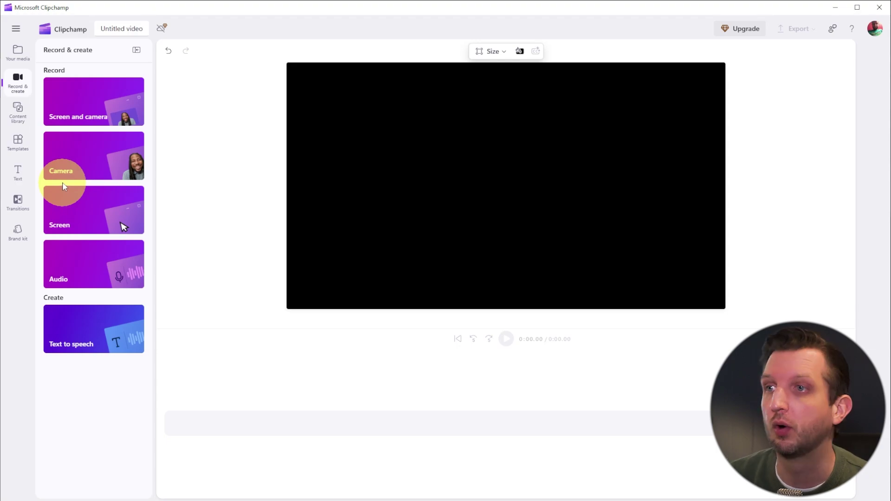
left_click(17, 111)
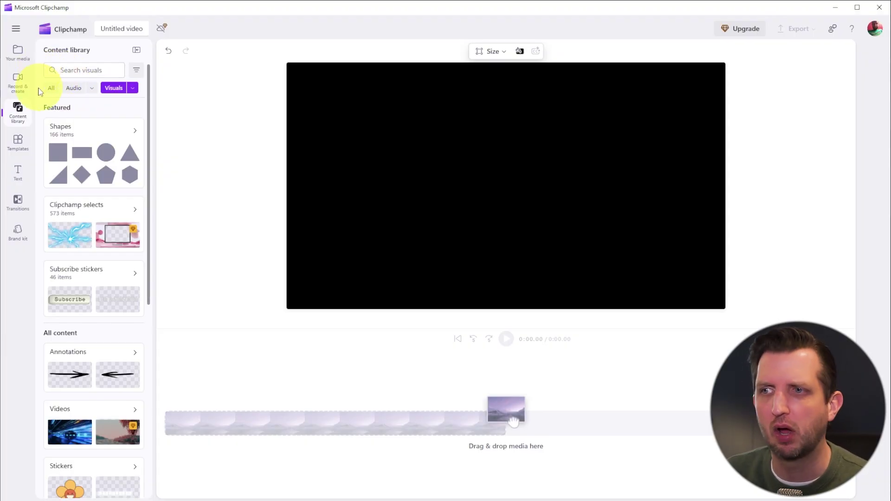
scroll(114, 300, "down", 2)
scroll(113, 303, "down", 4)
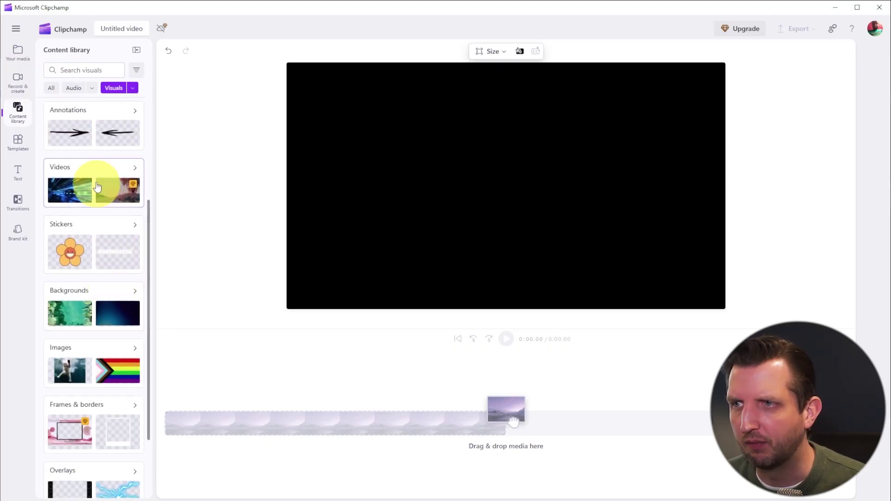
scroll(111, 318, "down", 2)
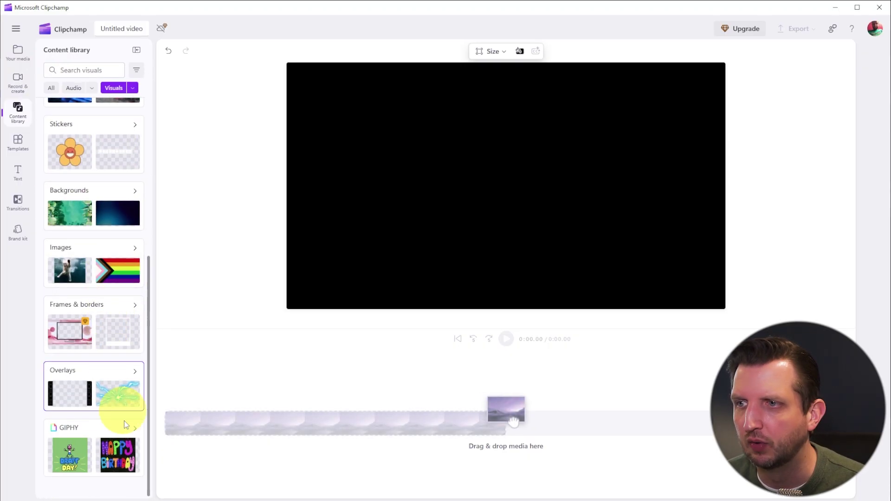
scroll(113, 183, "up", 8)
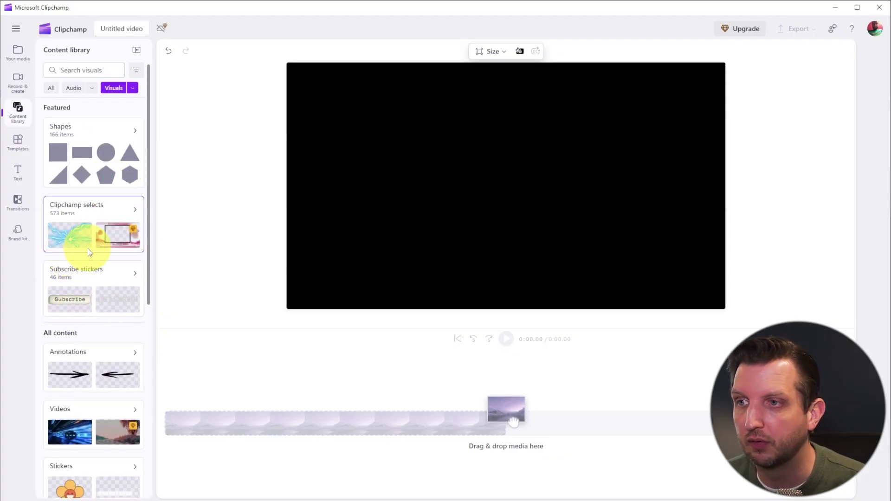
left_click(68, 427)
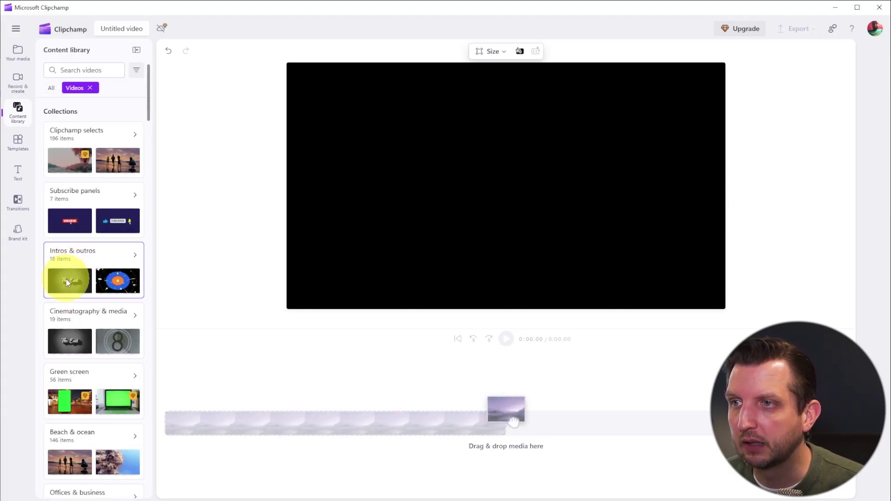
Step: Add the retro 'The End' outro clip to the timeline and trim it to 4.74 seconds
left_click_drag(66, 279, 184, 314)
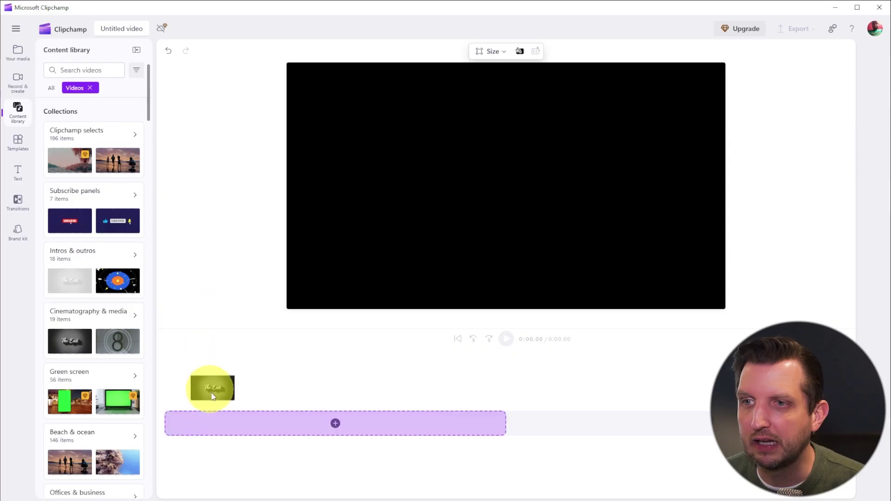
left_click_drag(189, 424, 214, 422)
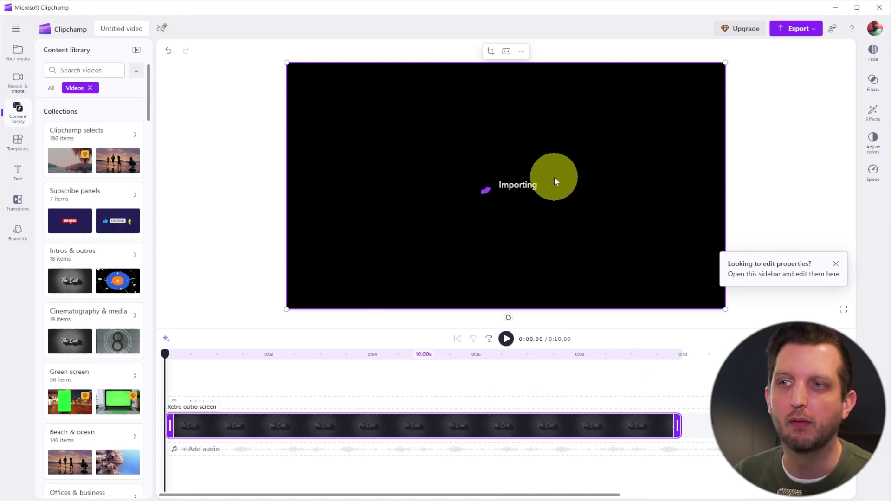
left_click_drag(677, 425, 406, 436)
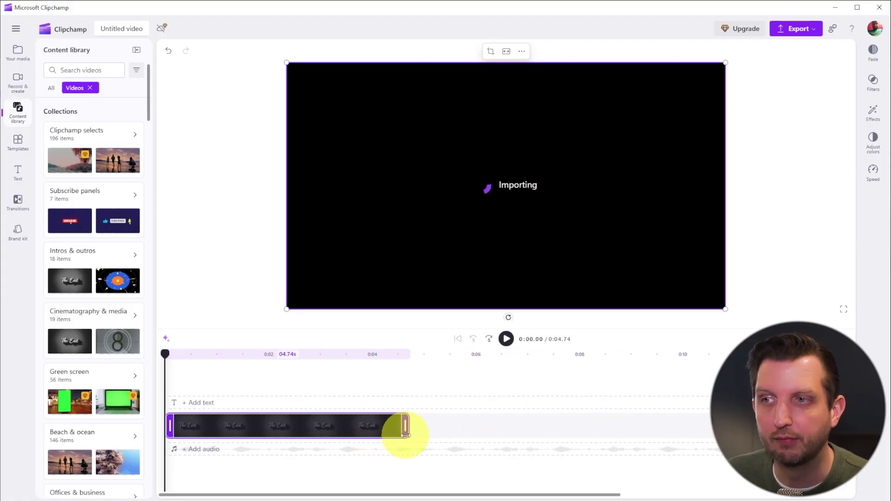
mouse_move(284, 426)
left_mouse_down()
mouse_move(467, 424)
mouse_move(283, 425)
left_mouse_up()
Step: Place the planet intro clip at the video's start with the outro following it
mouse_move(106, 288)
left_mouse_down()
mouse_move(598, 388)
mouse_move(510, 441)
mouse_move(431, 423)
mouse_move(598, 430)
mouse_move(364, 424)
mouse_move(505, 428)
left_mouse_up()
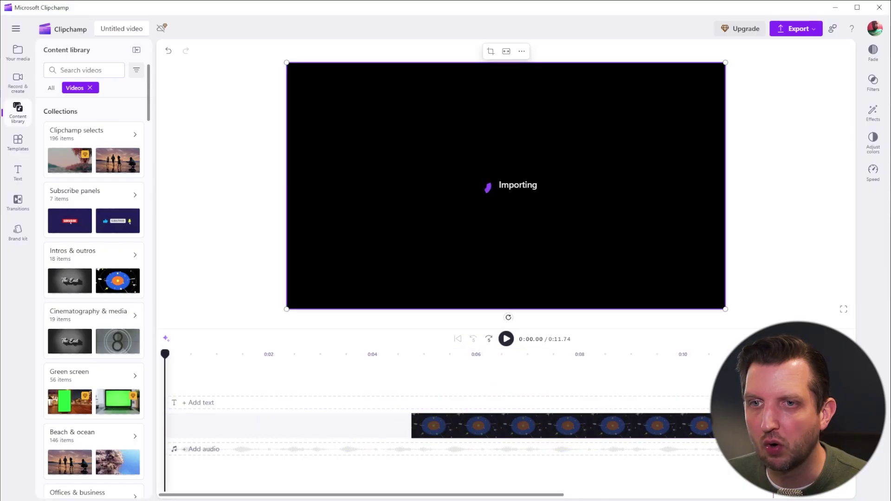
left_click_drag(694, 429, 441, 428)
left_click_drag(637, 425, 520, 434)
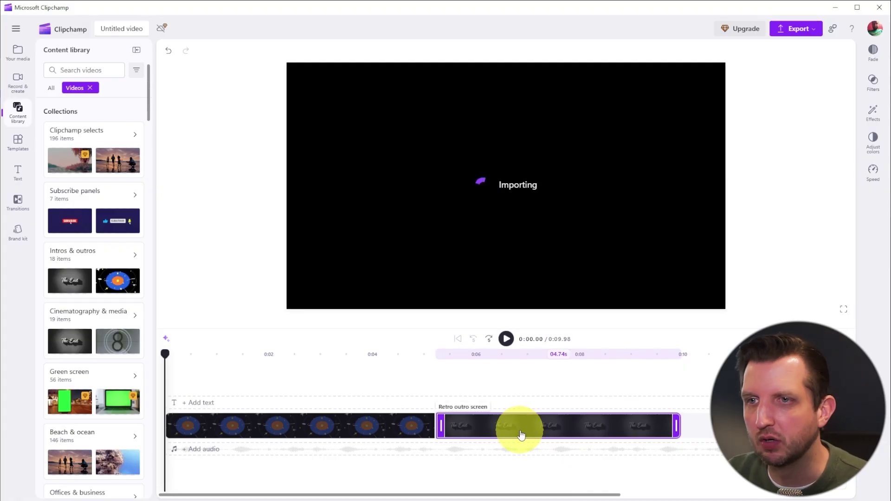
key("ctrl+z")
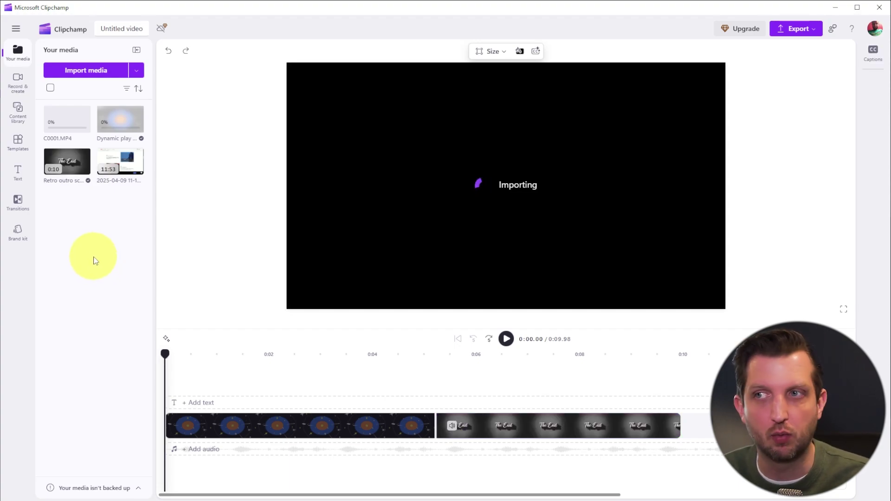
Step: Split the retro outro clip at 0:06.41 and delete its front piece
left_click(497, 426)
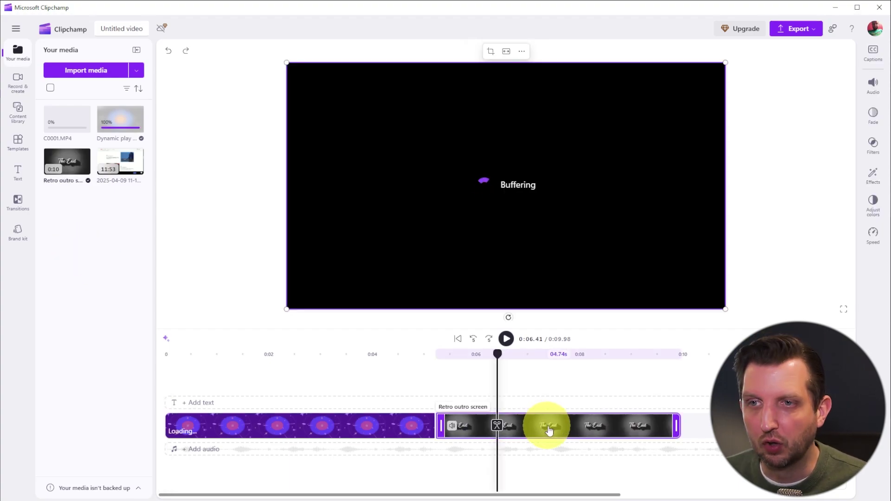
left_click(497, 426)
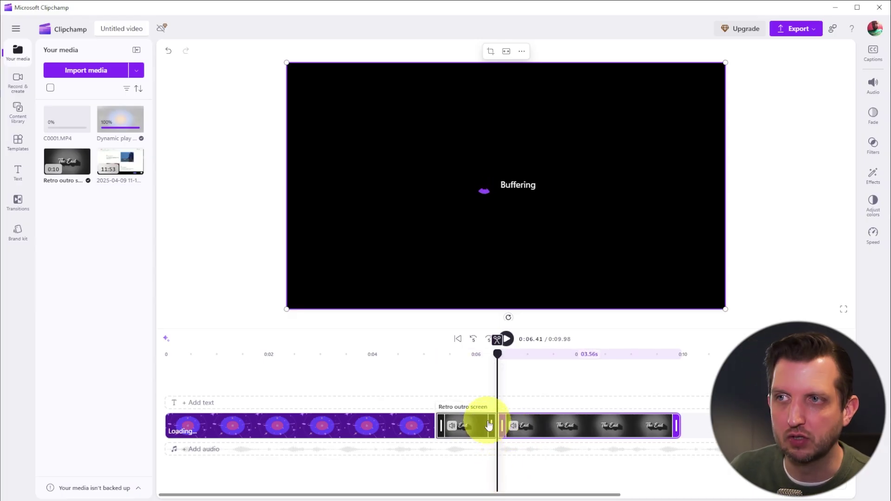
left_click(469, 429)
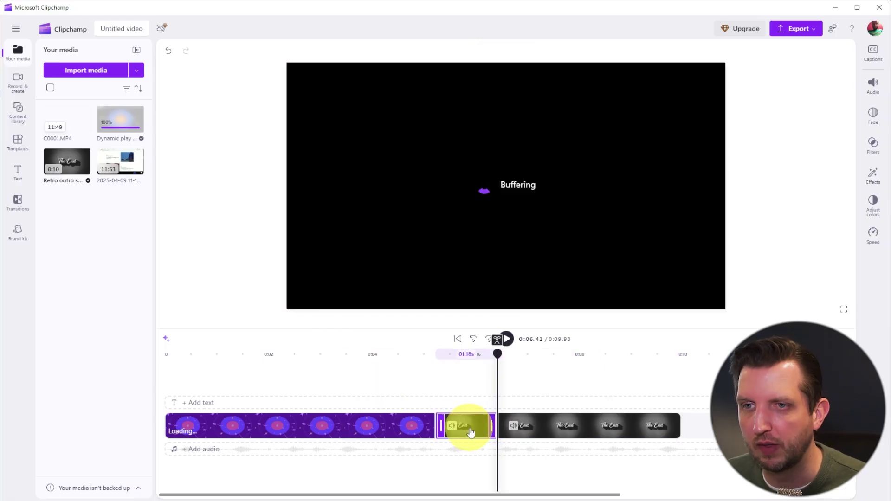
key("Delete")
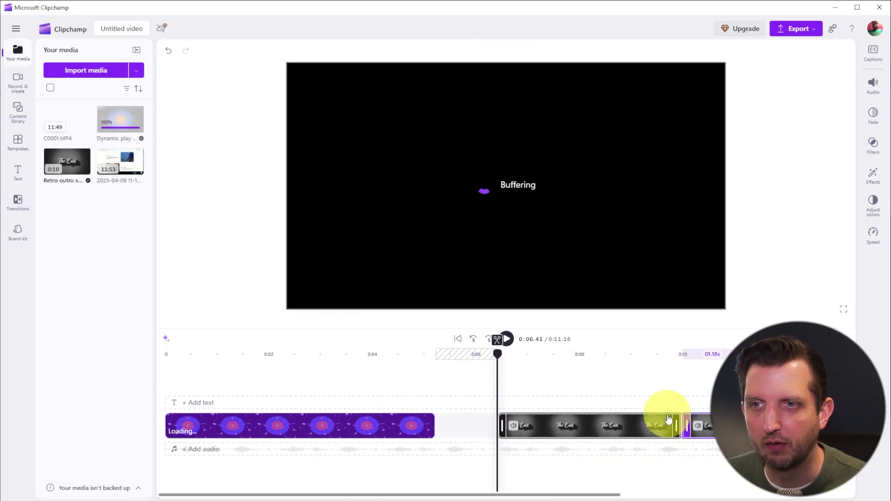
Step: Add an Exclusive to Clipchamp track from Audio > Music under the clips and start previewing
left_click(22, 115)
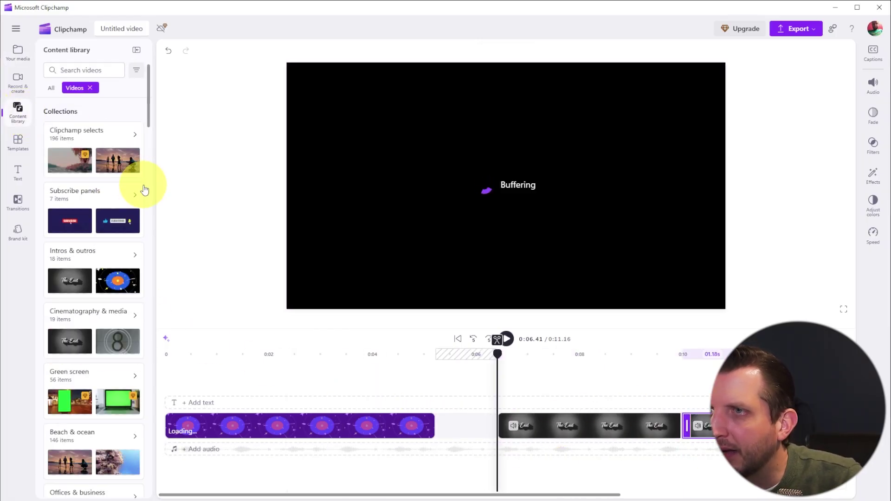
left_click(53, 89)
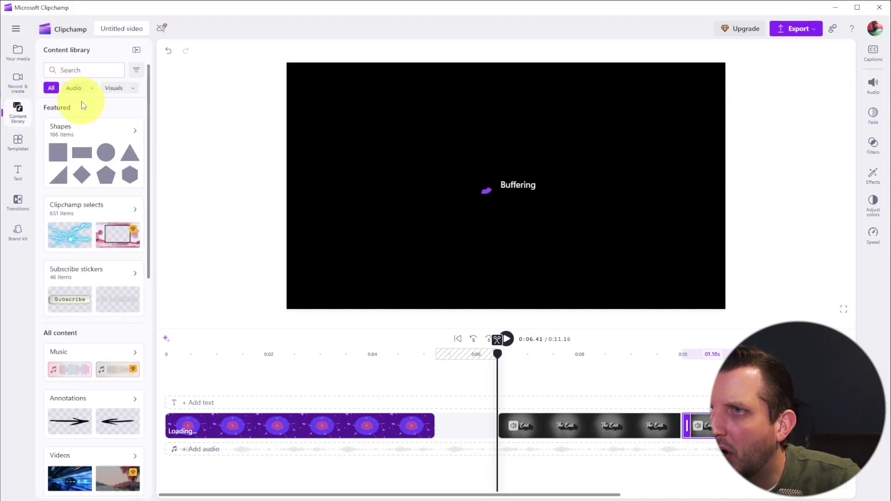
left_click(74, 89)
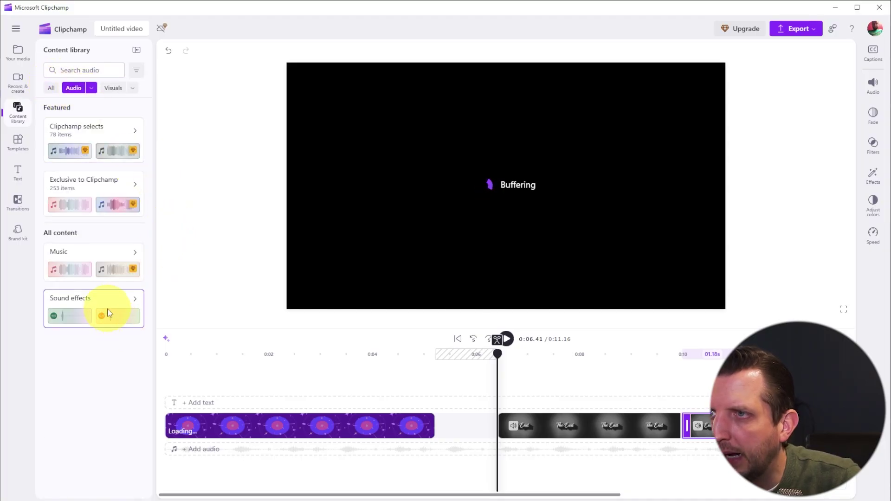
left_click(77, 260)
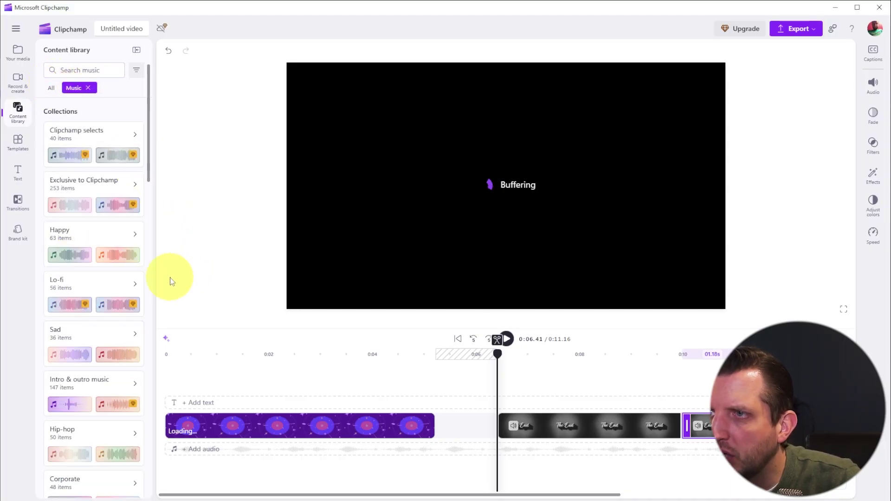
left_click_drag(64, 206, 171, 446)
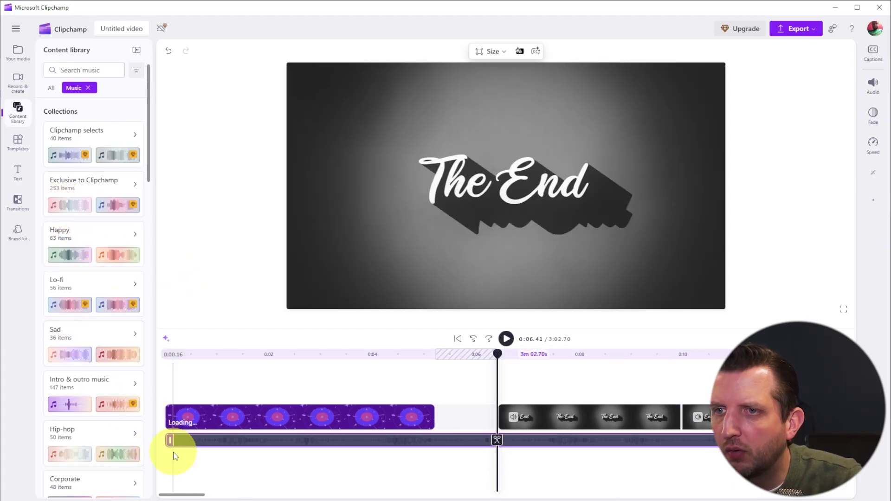
left_click(506, 339)
left_click(506, 339)
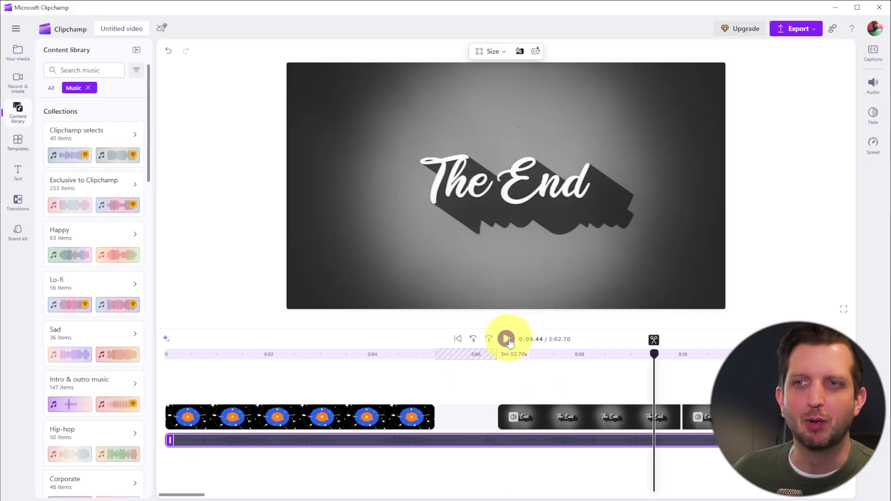
Step: Preview the video with its music, pause, then bring up the Text panel's title styles
left_click(506, 339)
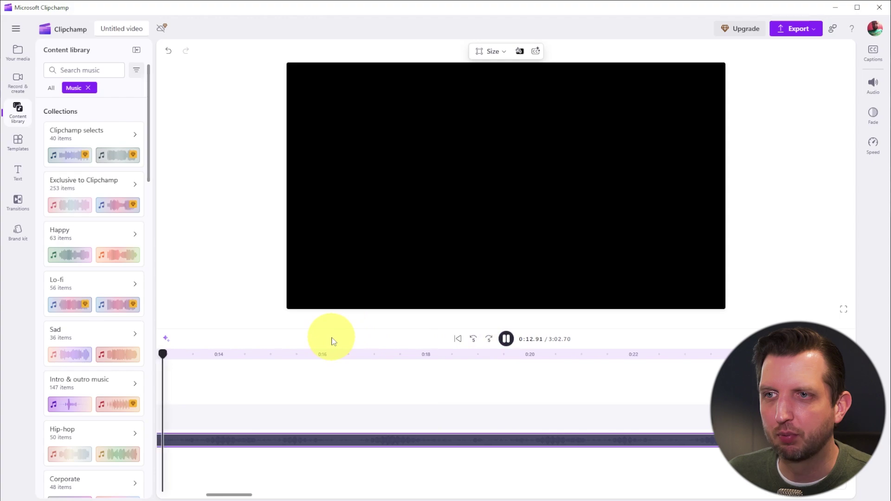
left_click(506, 339)
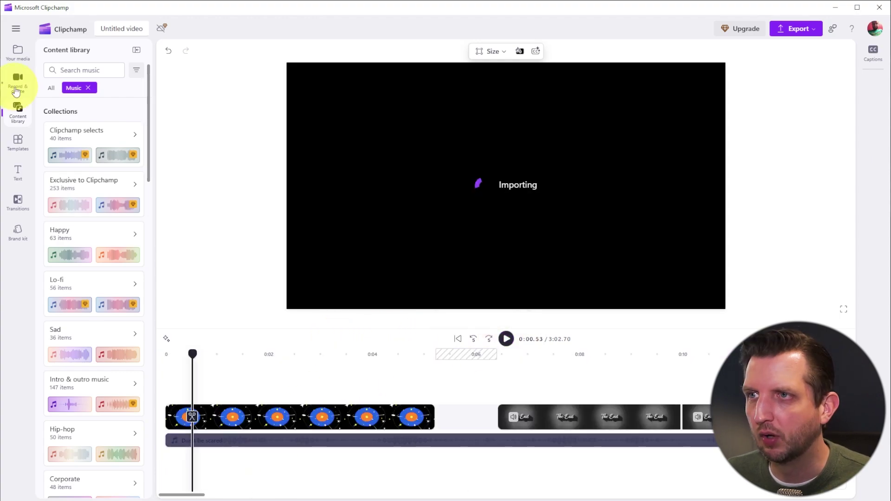
left_click(17, 81)
left_click(17, 52)
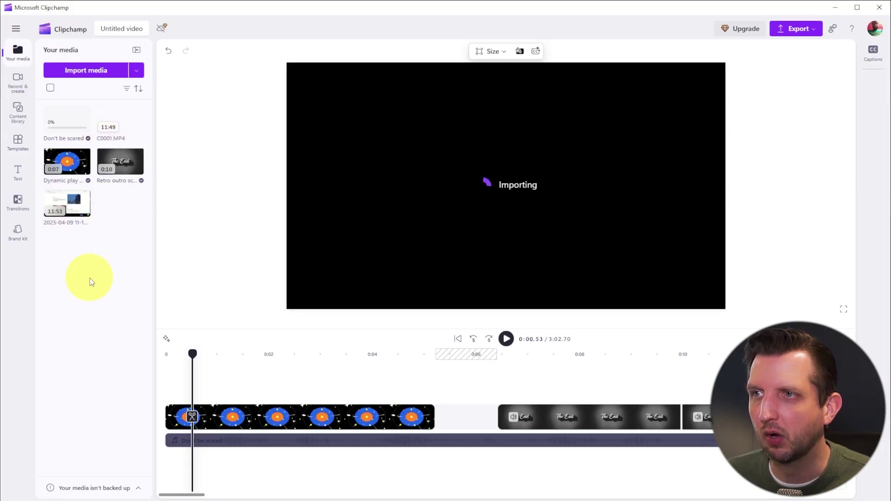
left_click(15, 171)
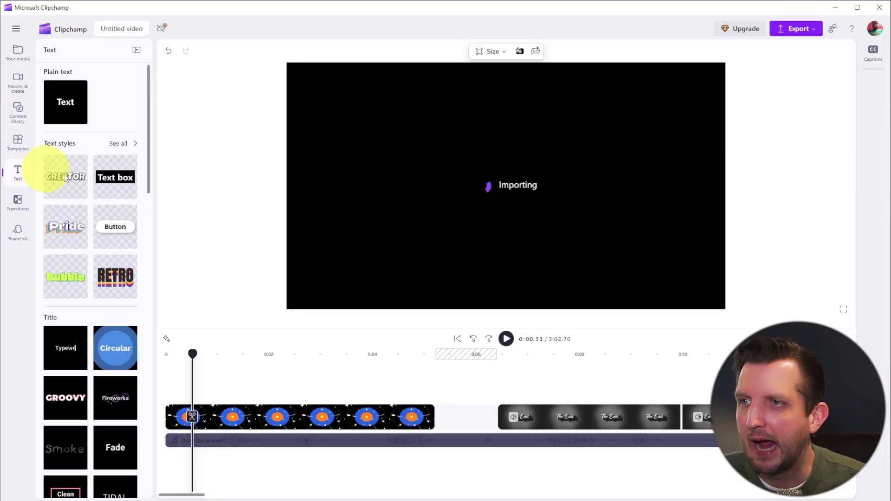
Step: Add the RETRO text style to the timeline and change its text to 'Andy'
left_click_drag(119, 272, 483, 400)
left_click(482, 207)
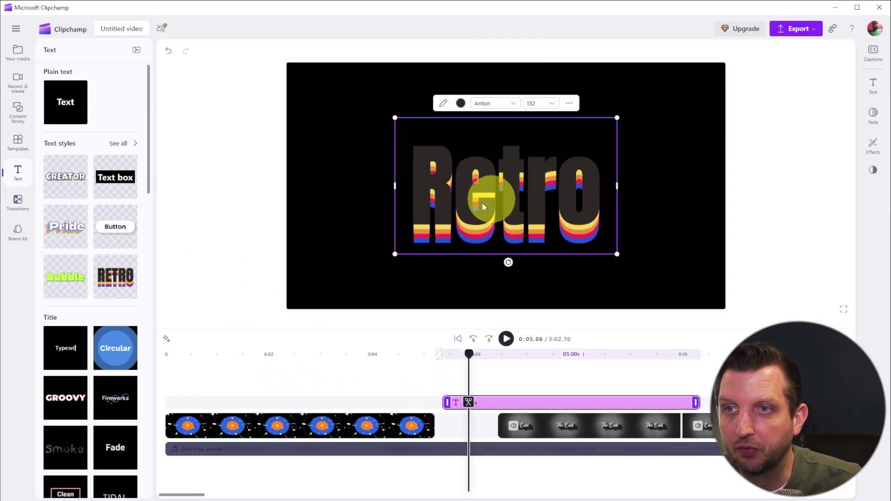
left_click(873, 83)
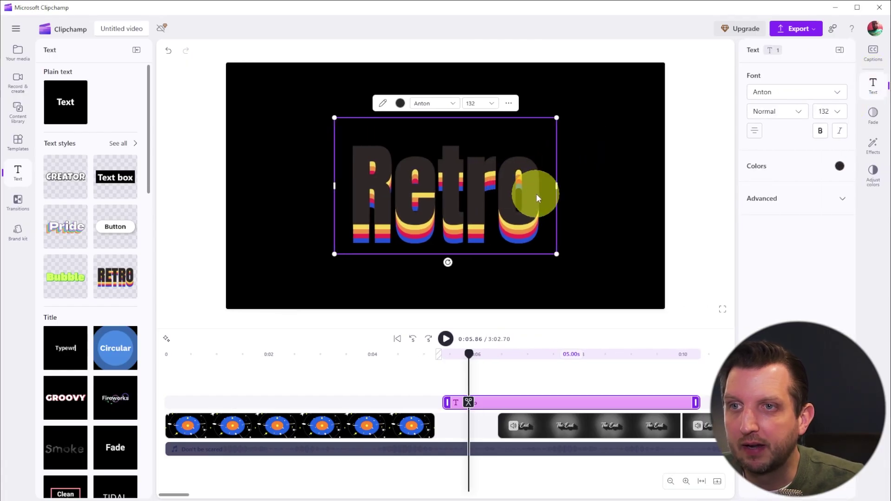
double_click(536, 193)
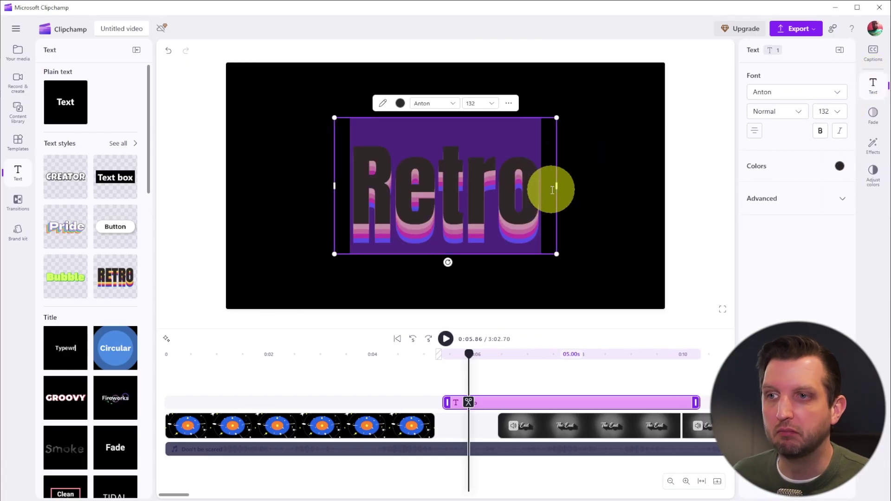
type("Andy")
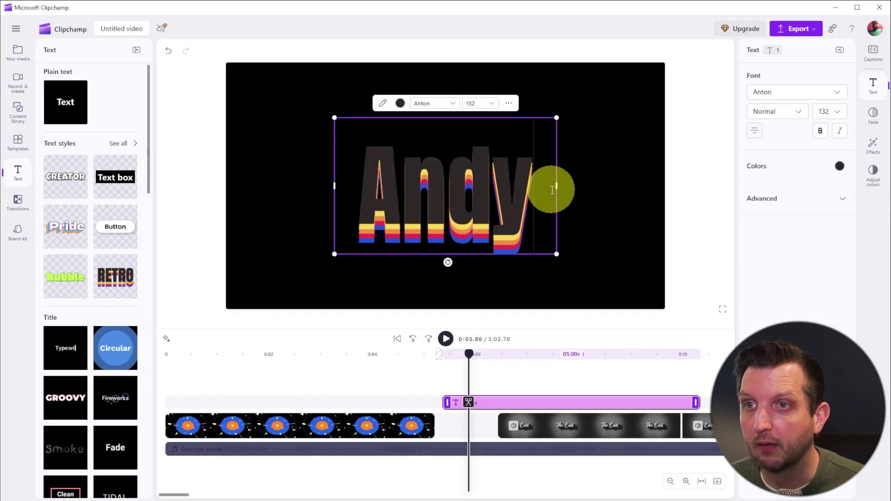
key("Escape")
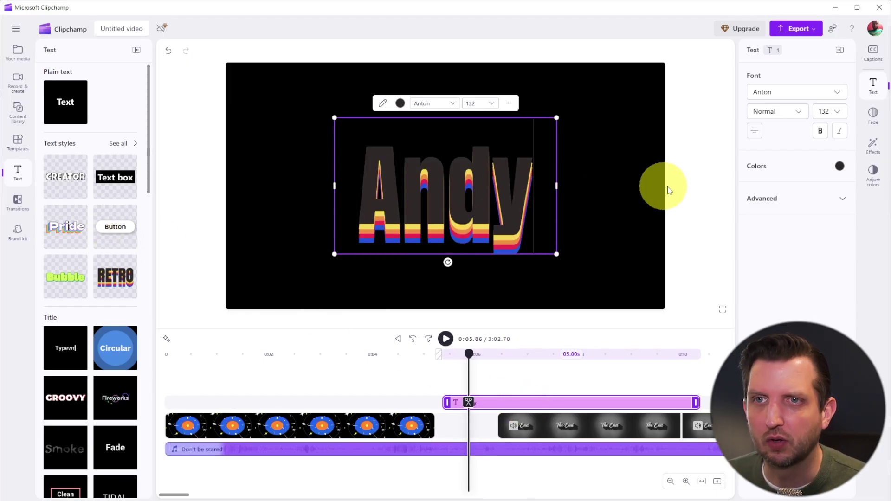
Step: Set the Andy title's text colour to white (#FFFFFF)
left_click(839, 167)
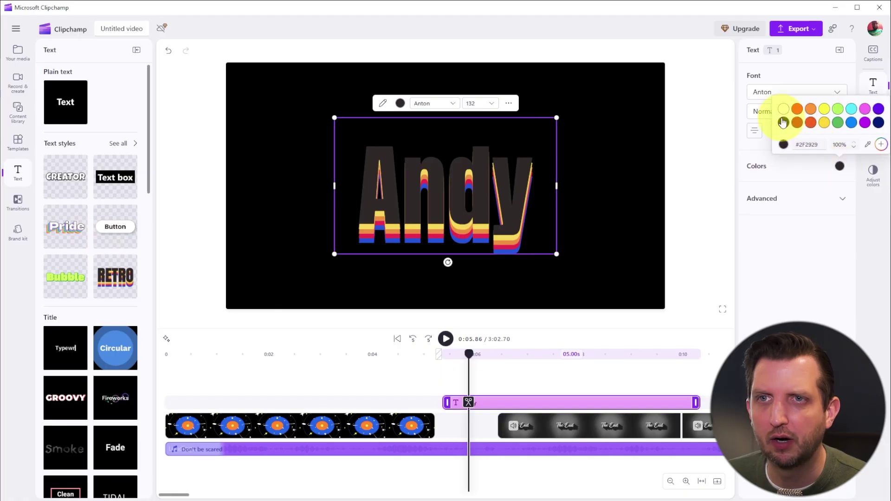
left_click(783, 110)
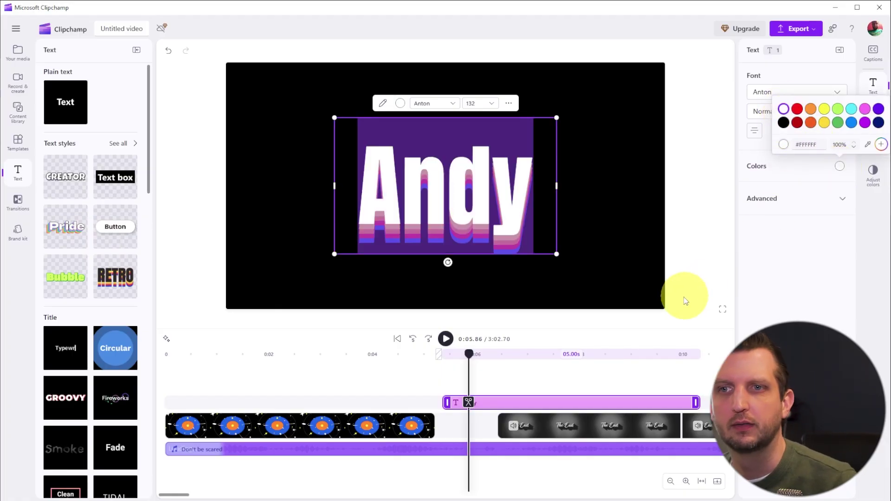
left_click_drag(510, 354, 543, 351)
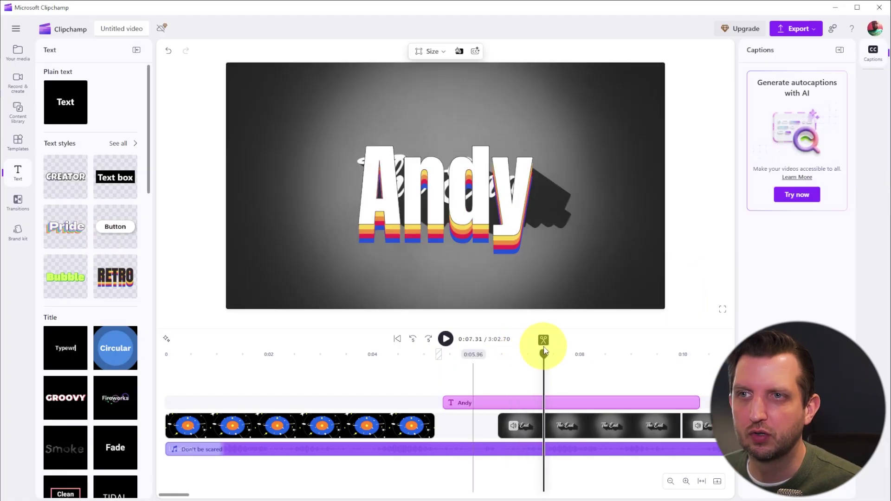
Step: Shrink the Andy title and reposition it toward the upper left of the canvas
left_click(552, 403)
double_click(442, 221)
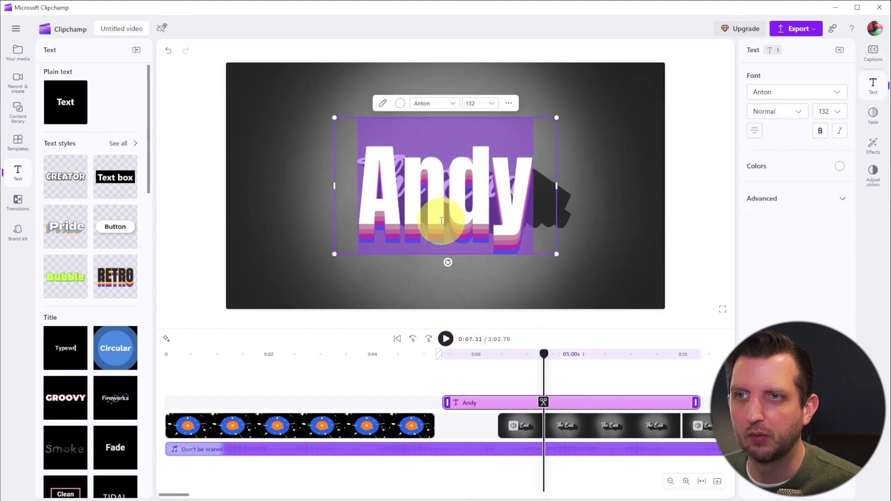
left_click(429, 133)
left_click_drag(509, 230, 416, 172)
left_click_drag(463, 198, 373, 138)
left_click(308, 103)
left_click_drag(307, 103, 318, 113)
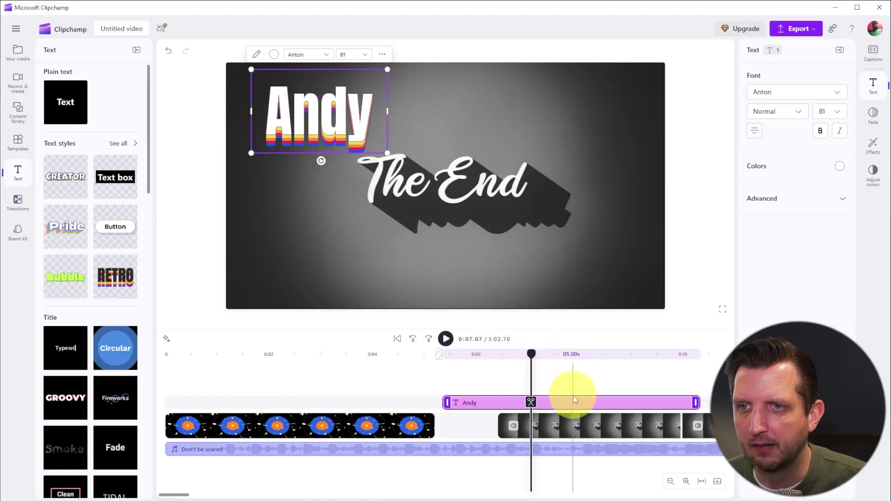
Step: Move the Andy clip to the video's start and trim it to end near 0:02.7
left_click_drag(581, 402, 277, 409)
left_click(285, 354)
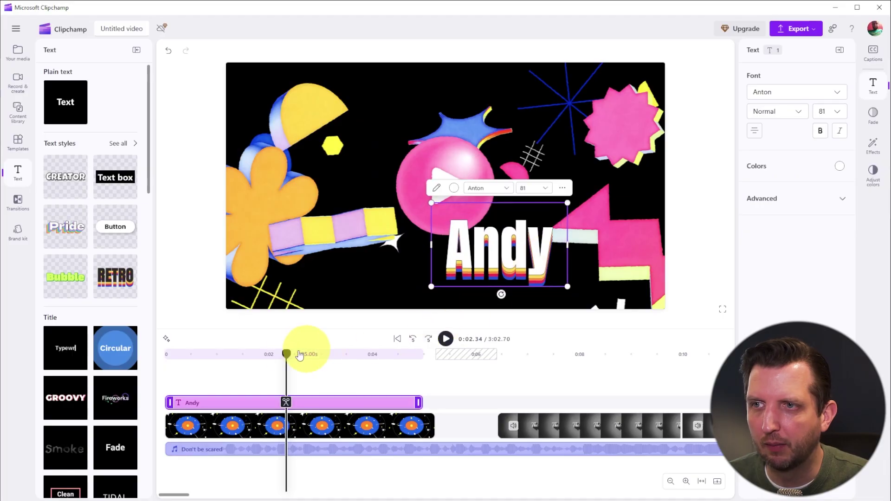
left_click_drag(418, 403, 300, 402)
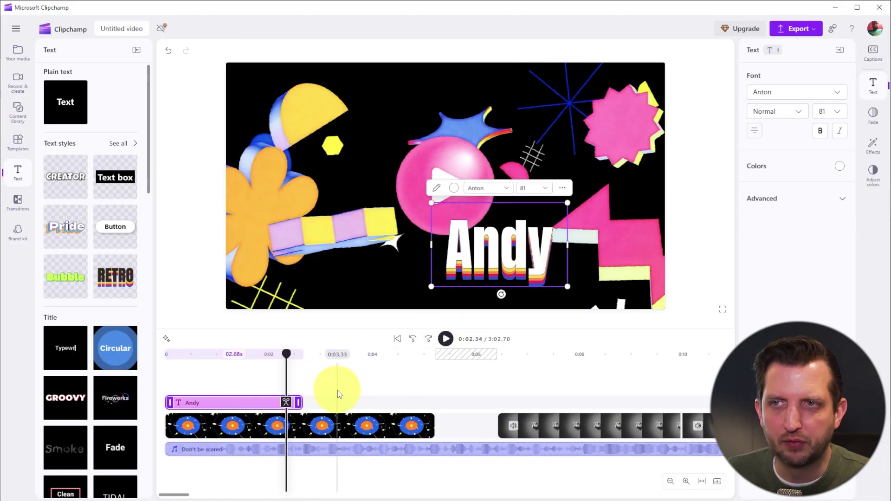
left_click(259, 450)
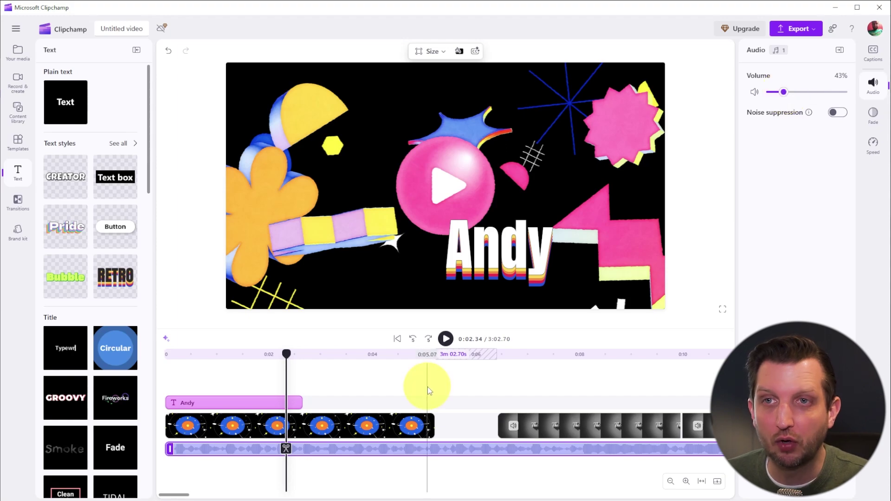
Step: Preview the video with the quieter Don't be scared music, then bring up Record & create
left_click(445, 338)
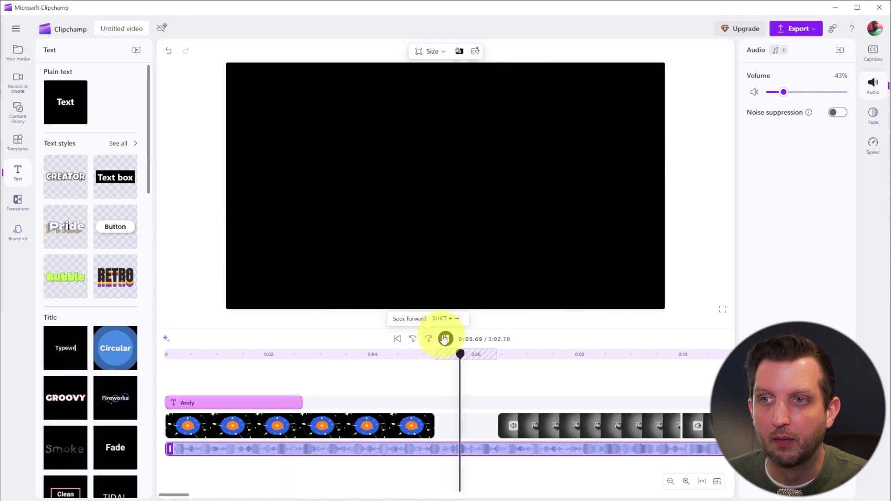
left_click(446, 339)
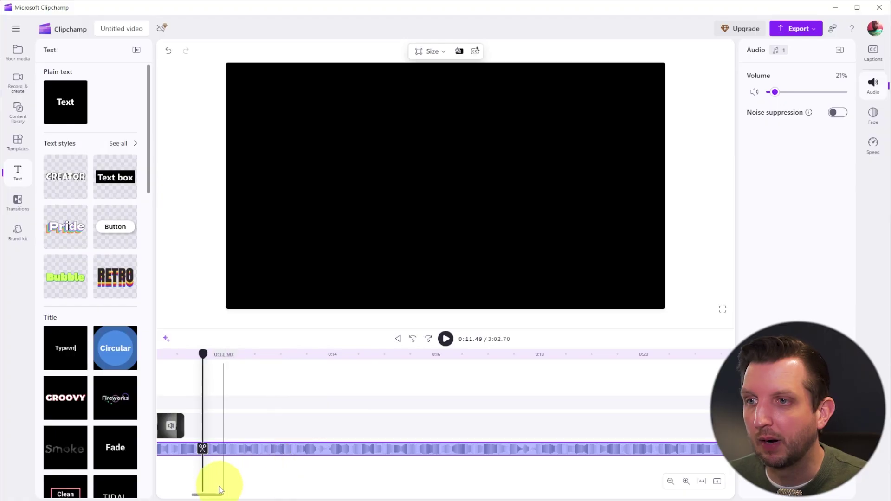
left_click(19, 82)
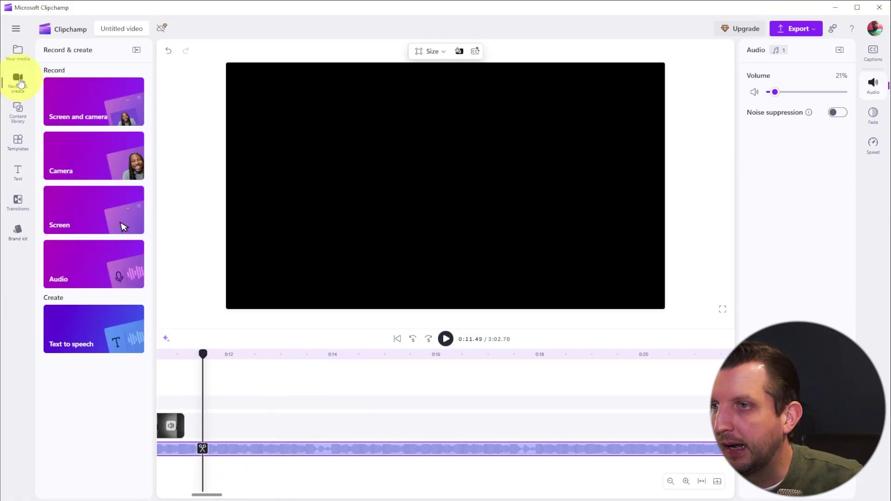
Step: Record a short audio-only microphone voiceover and save it into the project
left_click(102, 275)
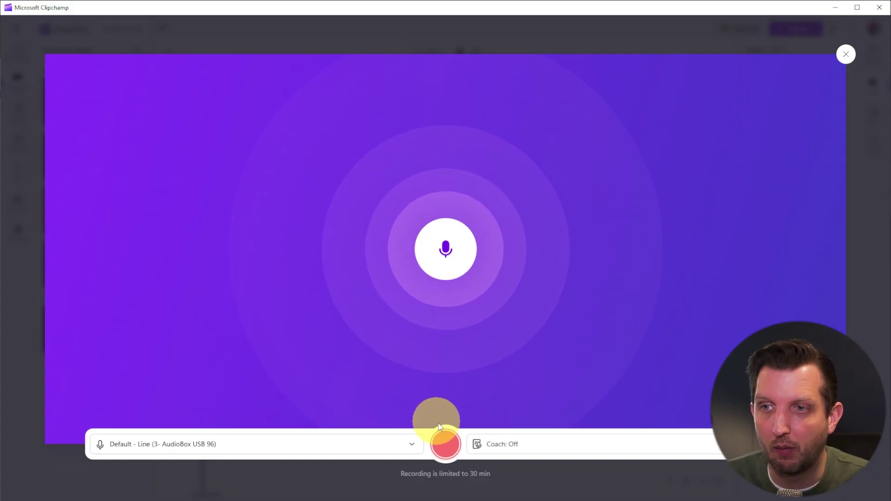
left_click(443, 442)
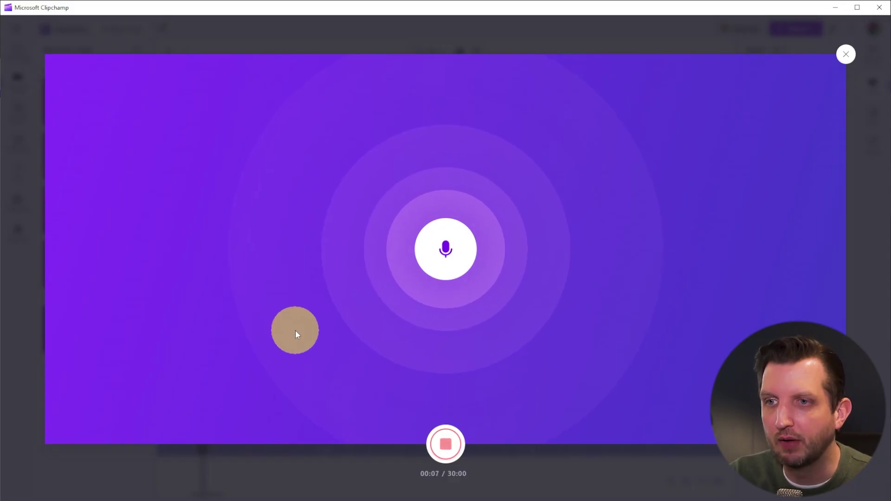
left_click(445, 444)
left_click(498, 446)
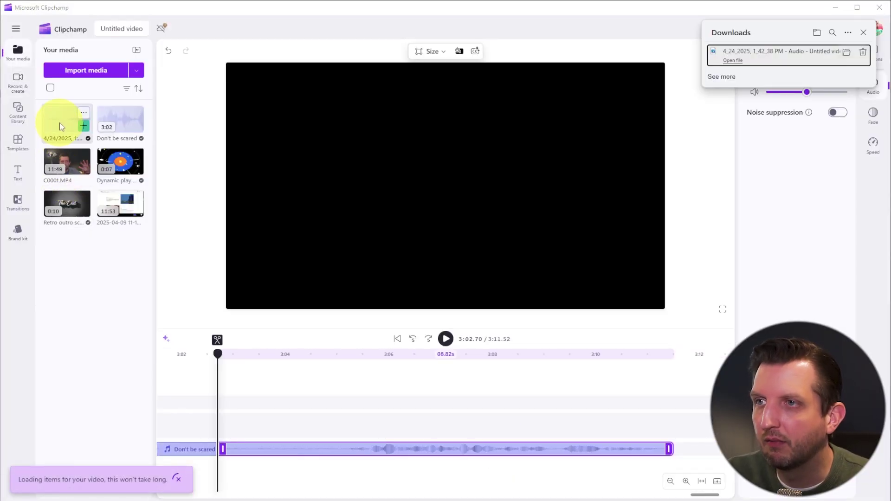
Step: Place the voiceover on a new audio track starting near 0:01 and play it back with the music
mouse_move(65, 124)
left_mouse_down()
mouse_move(247, 441)
mouse_move(369, 425)
left_mouse_up()
scroll(369, 425, "up", 10)
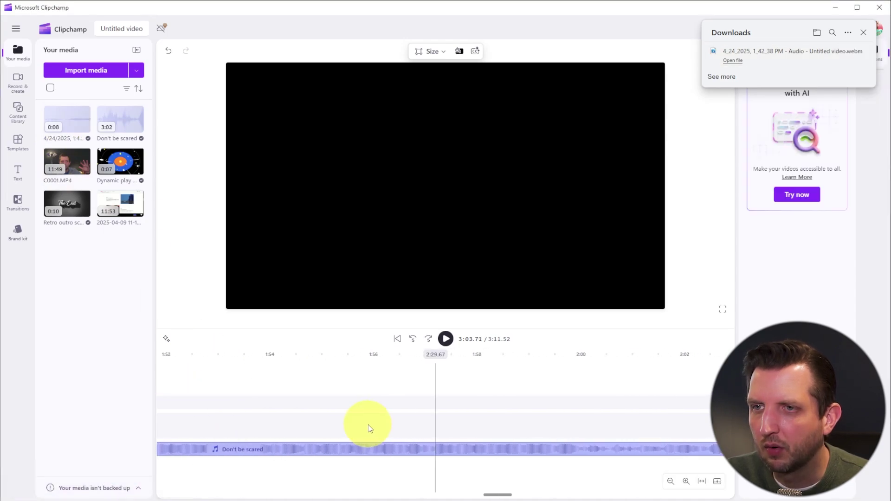
left_click_drag(368, 425, 309, 458)
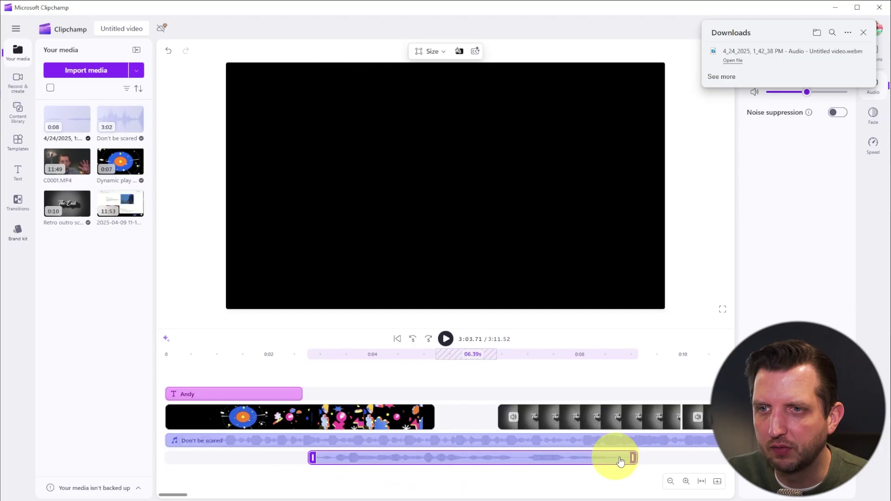
left_click_drag(483, 460, 405, 463)
left_click(218, 354)
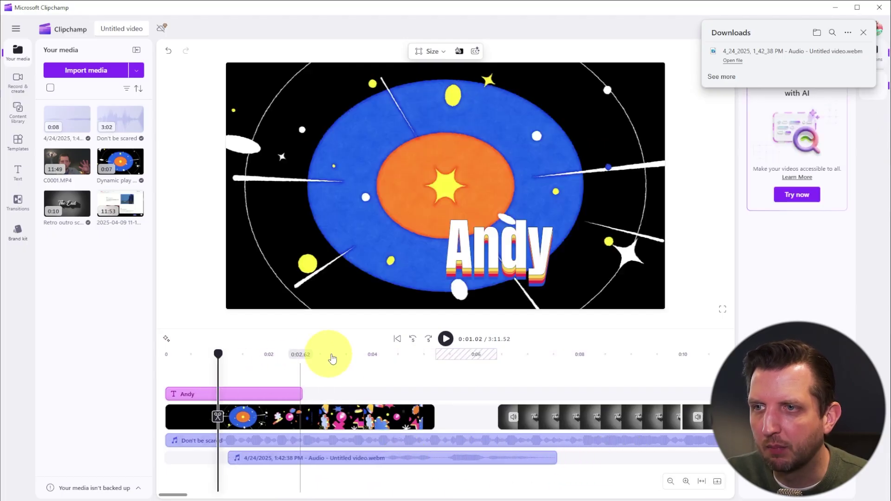
left_click(444, 339)
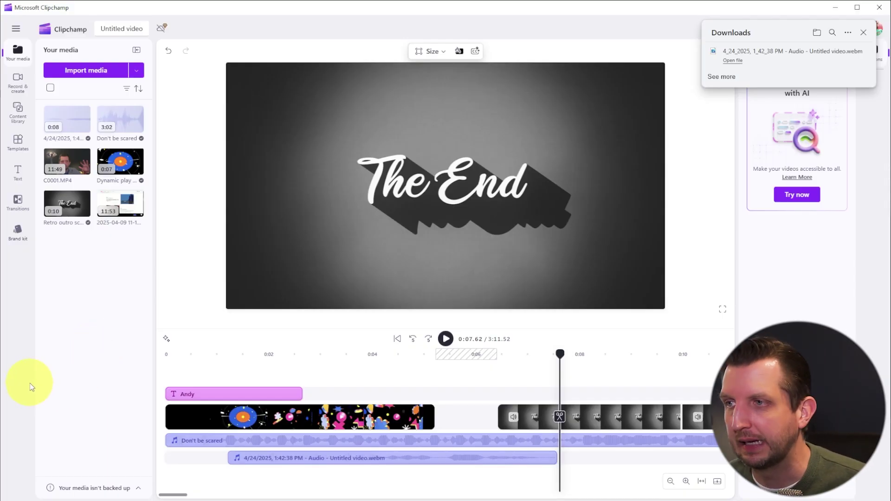
left_click(422, 198)
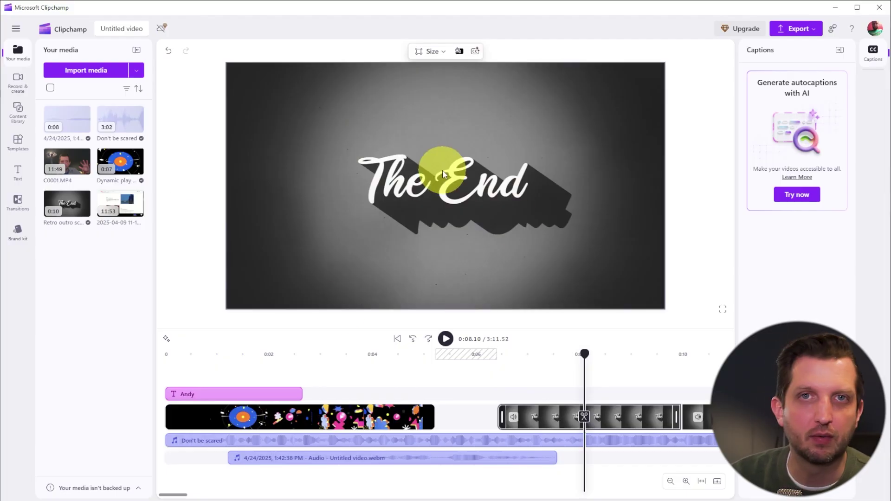
Step: Close the gap flagged by Mind the gap using Fix, then bring back the export quality choices
left_click(793, 30)
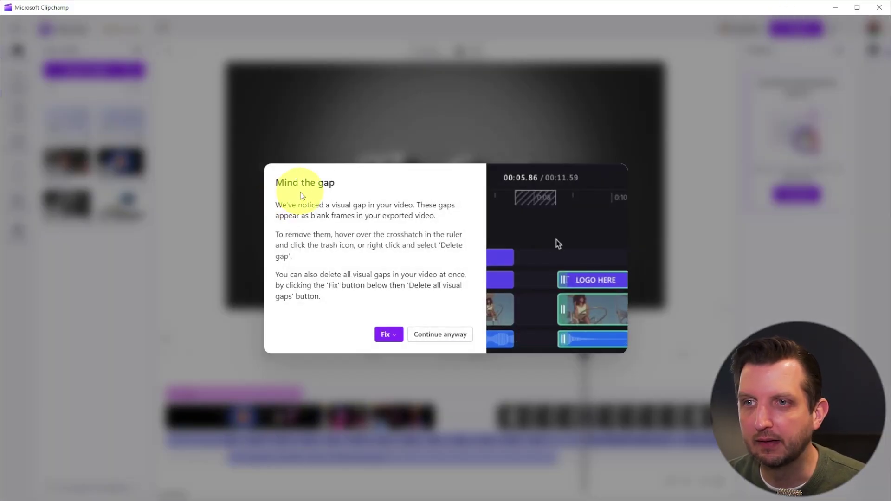
left_click(396, 339)
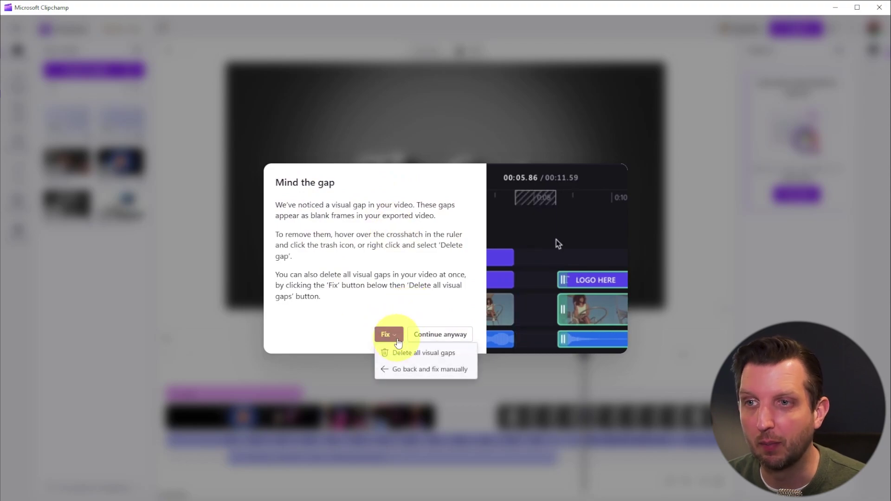
left_click(408, 370)
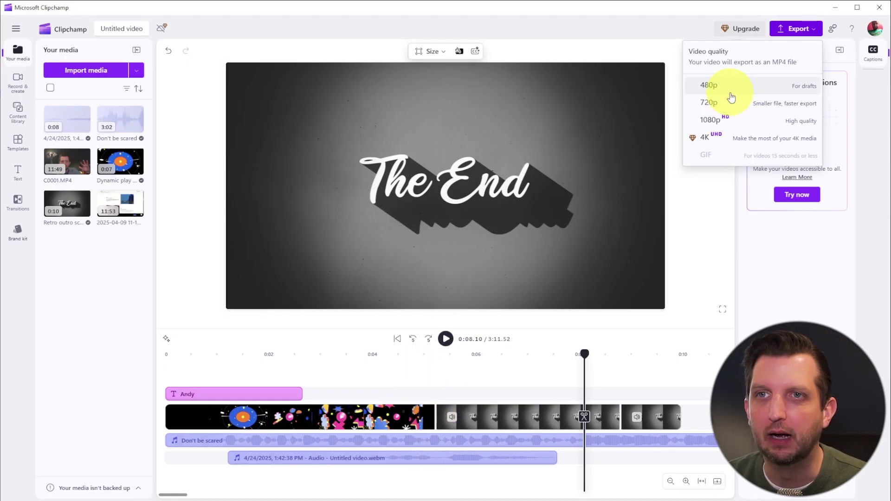
left_click(793, 31)
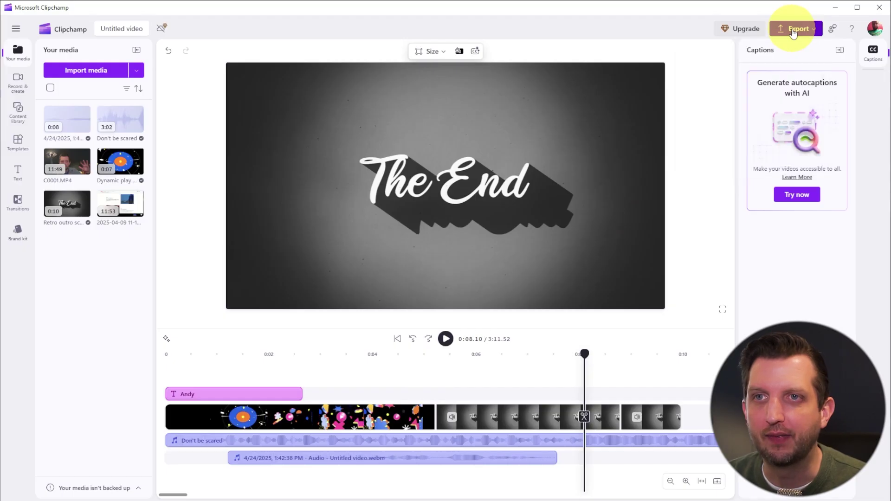
left_click(788, 30)
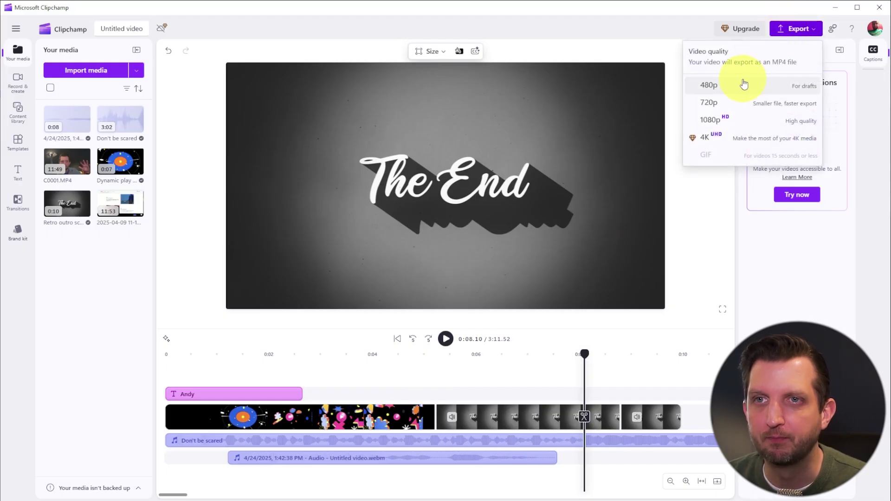
Step: Export the video at 1080p and send it to OneDrive as 'My First Video'
left_click(714, 119)
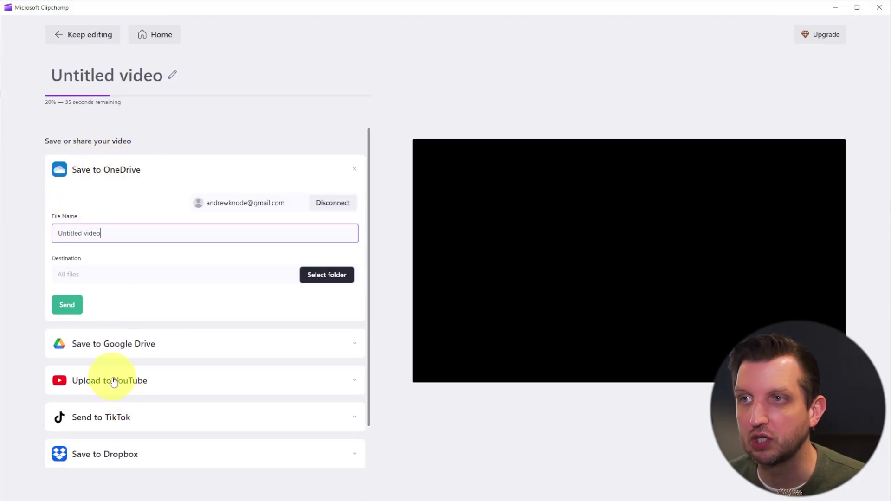
scroll(114, 390, "down", 1)
scroll(118, 425, "up", 1)
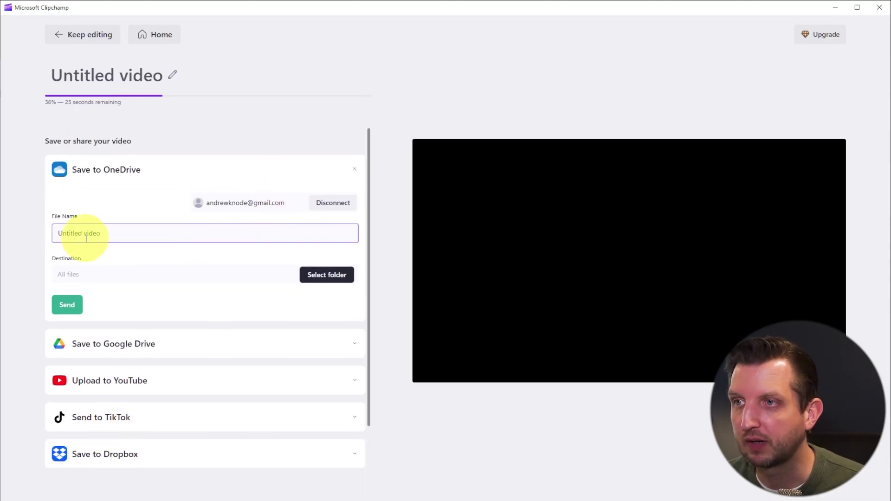
left_click_drag(120, 233, 41, 241)
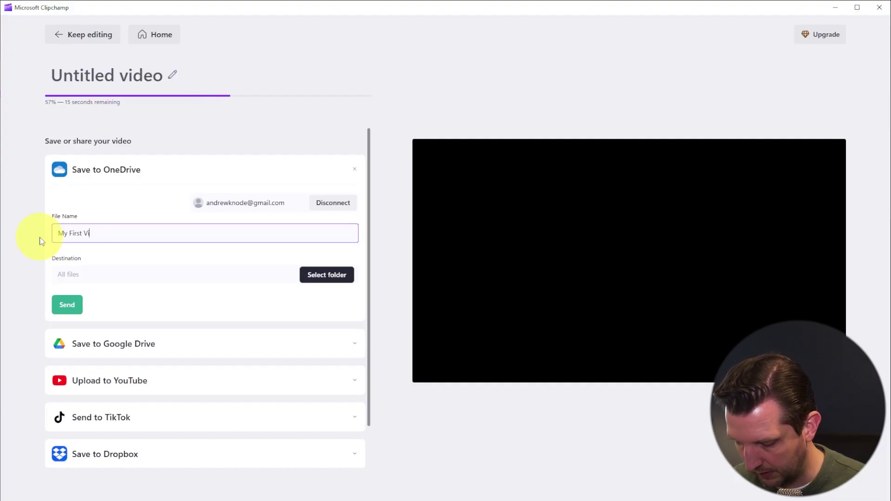
scroll(55, 250, "down", 1)
left_click(67, 258)
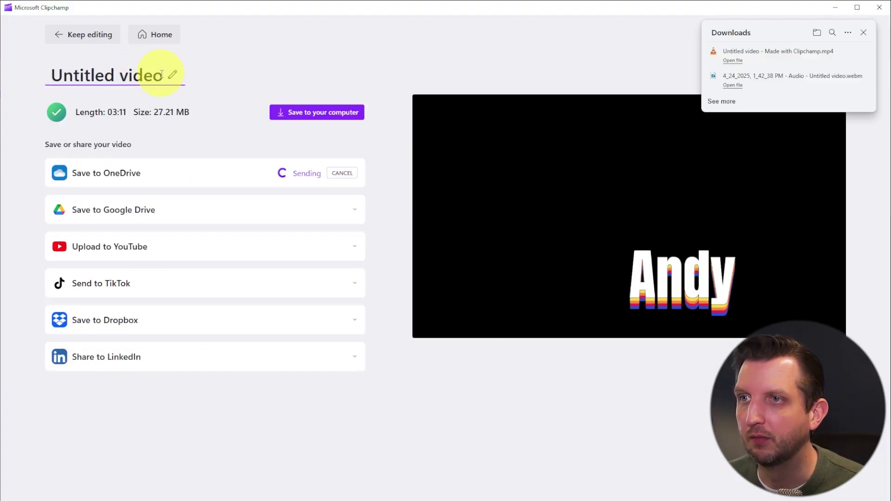
Step: Rename the project title to 'My First Video'
left_click_drag(162, 75, 36, 84)
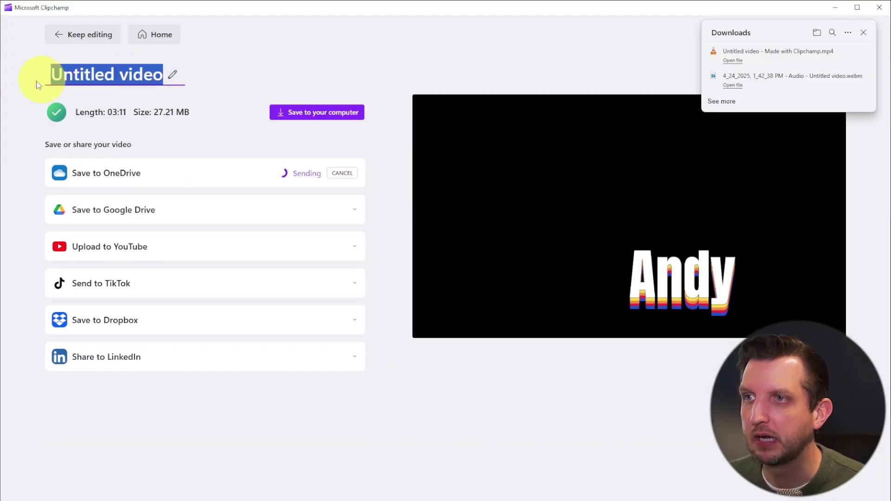
type("My First Video")
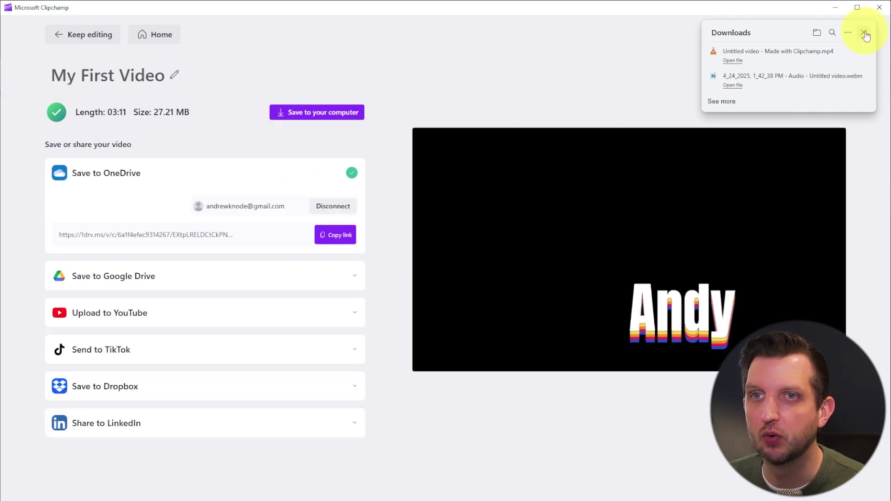
left_click(864, 34)
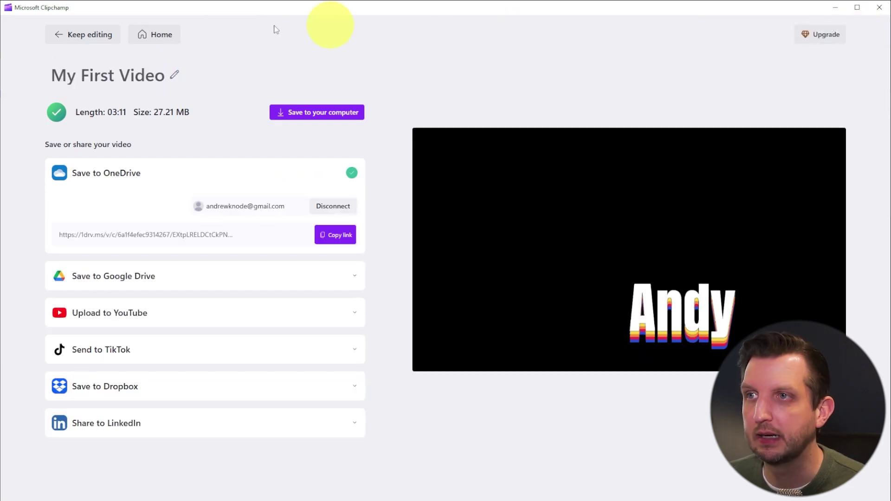